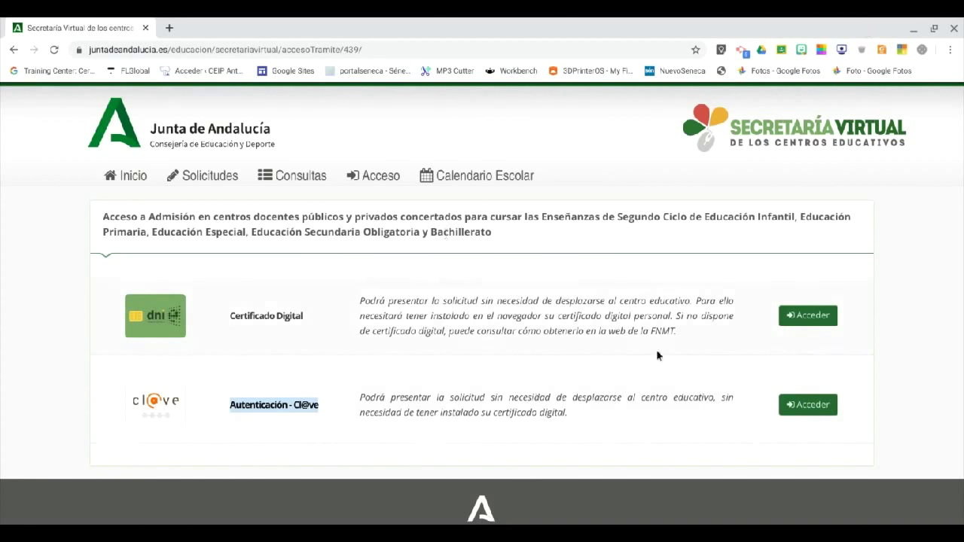
Begin signing in to the school admission application with Cl@ve authentication.
left_click(802, 406)
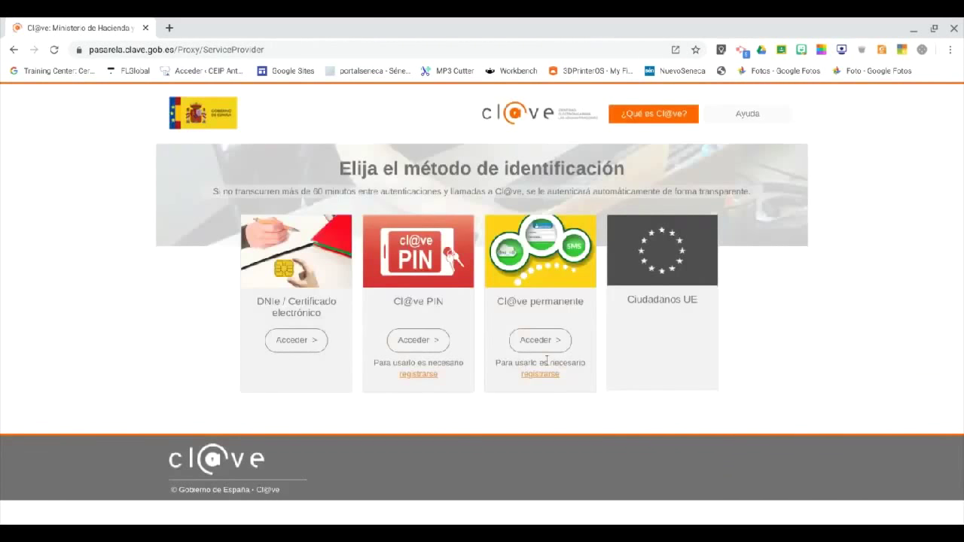
Choose Cl@ve PIN, renew the expired session and enter the DNI with its validity date.
left_click(423, 346)
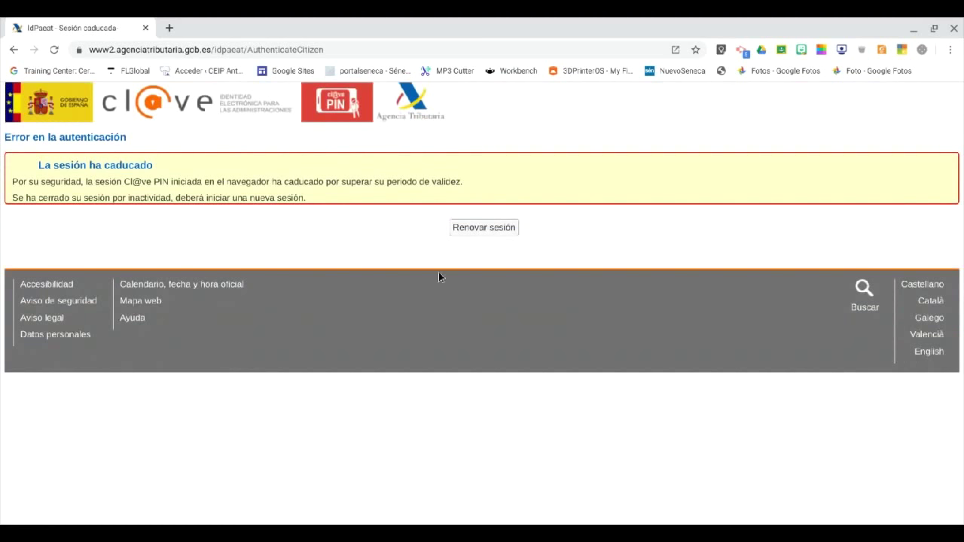
left_click(467, 230)
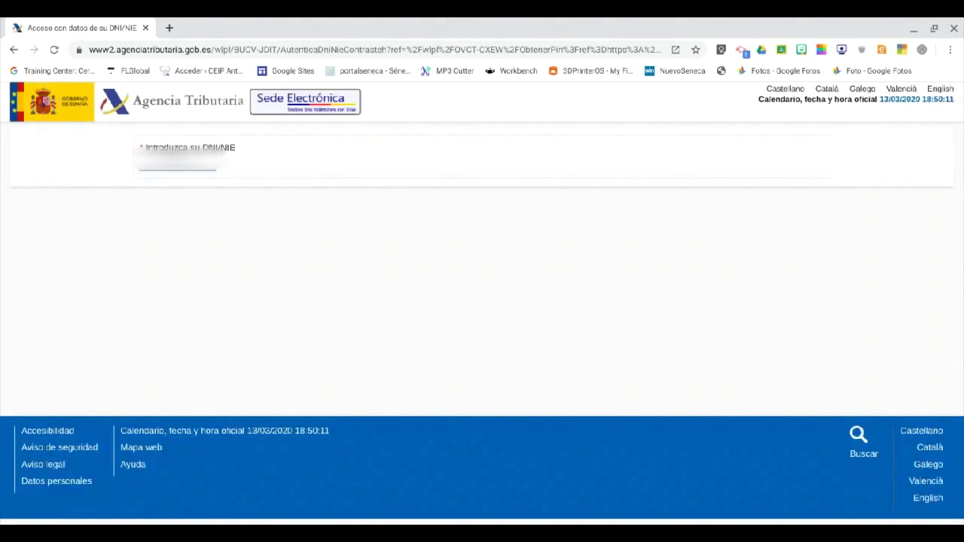
key("Tab")
key("Tab")
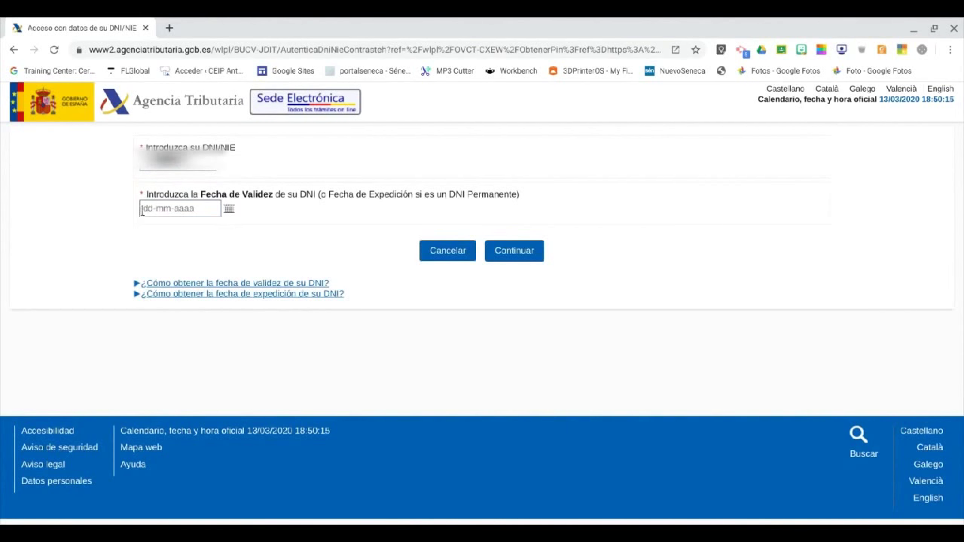
left_click(143, 209)
type("10-08-")
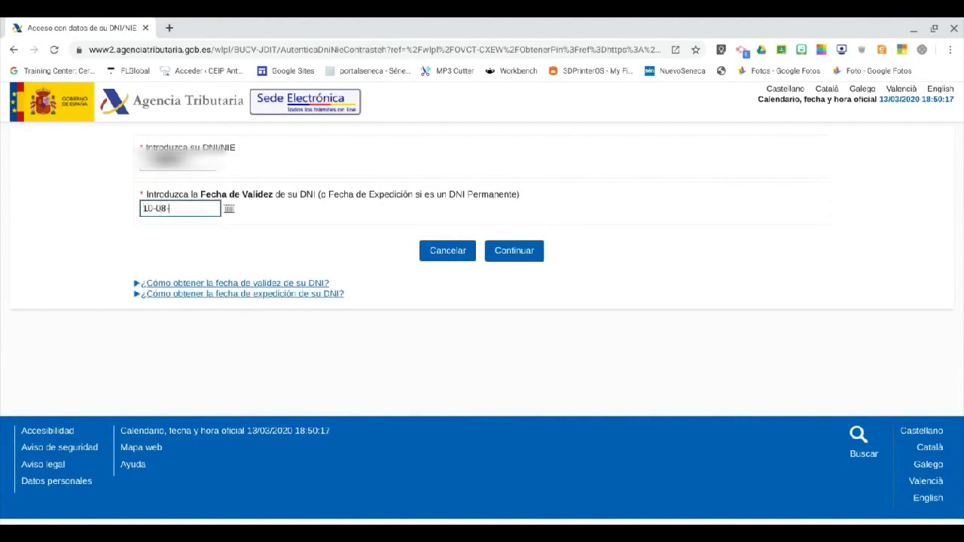
type("2020")
key("BackSpace")
type("1")
left_click(535, 254)
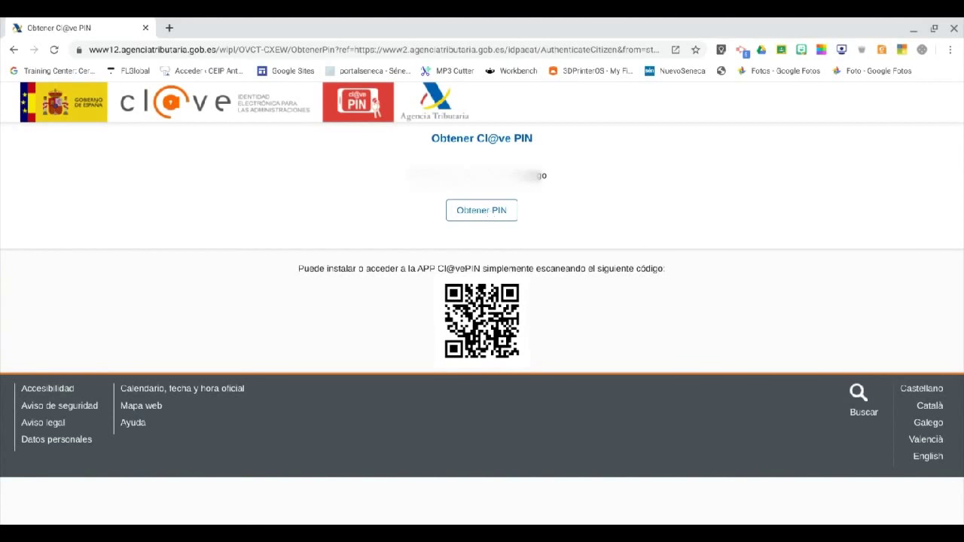
Request the Cl@ve PIN by SMS and submit it to complete sign-in.
left_click(490, 213)
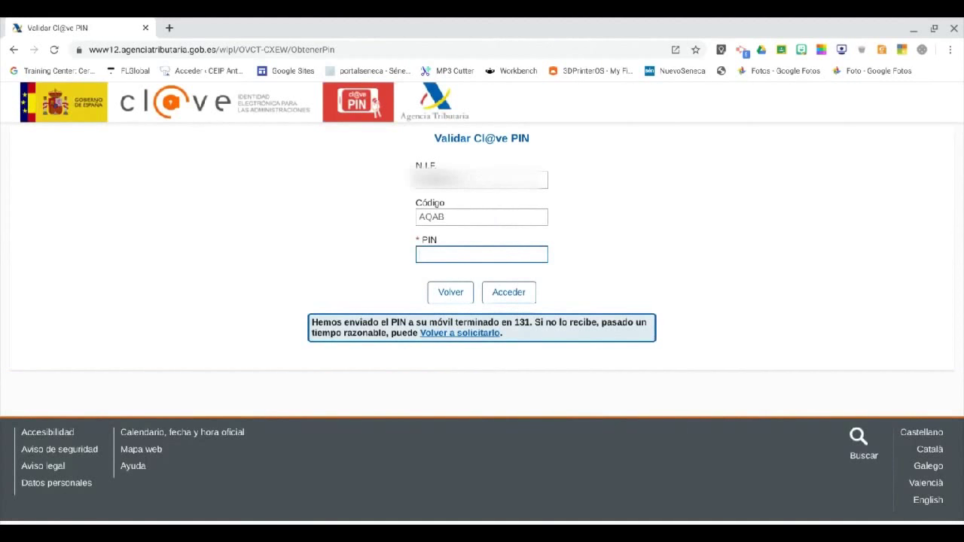
left_click(518, 293)
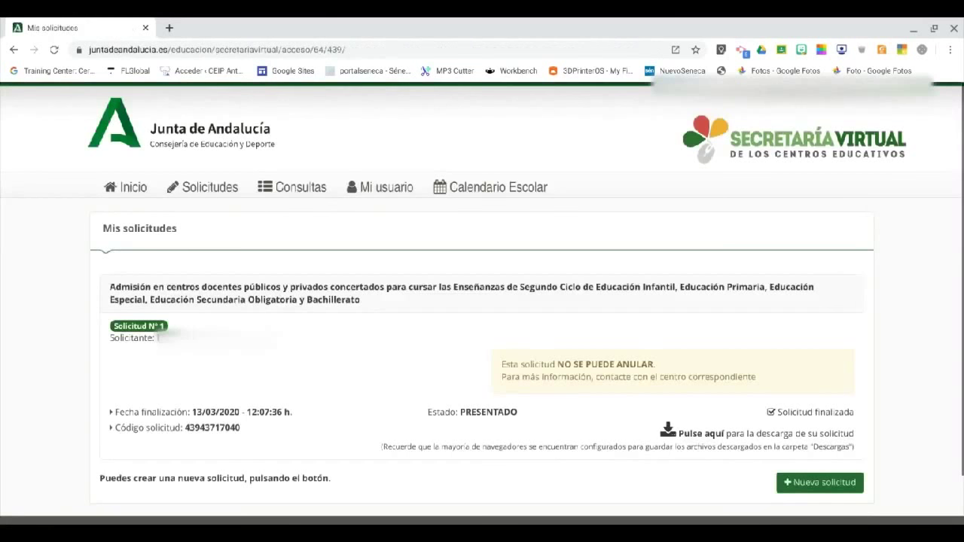
Create a new admission application, applying as the student's parent or legal guardian.
scroll(481, 301, "down", 1)
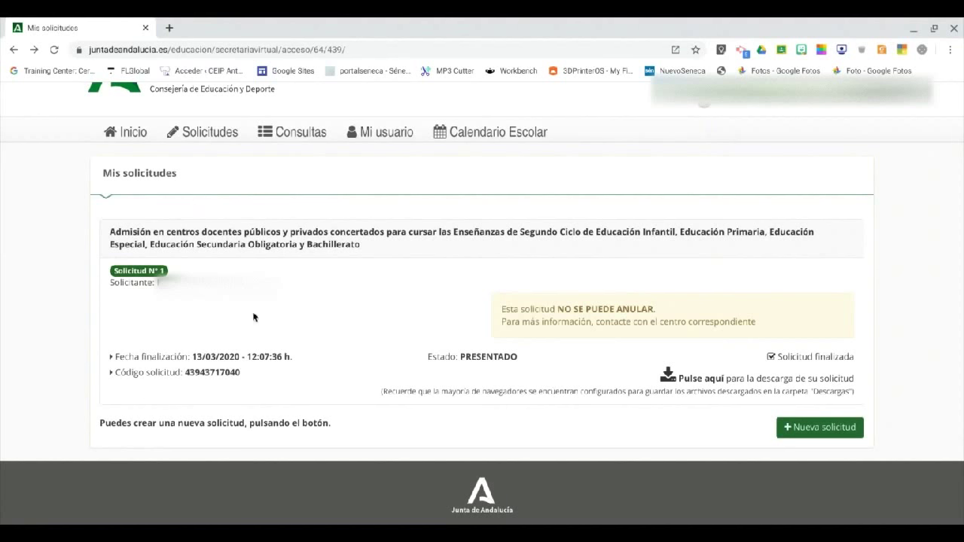
left_click(805, 435)
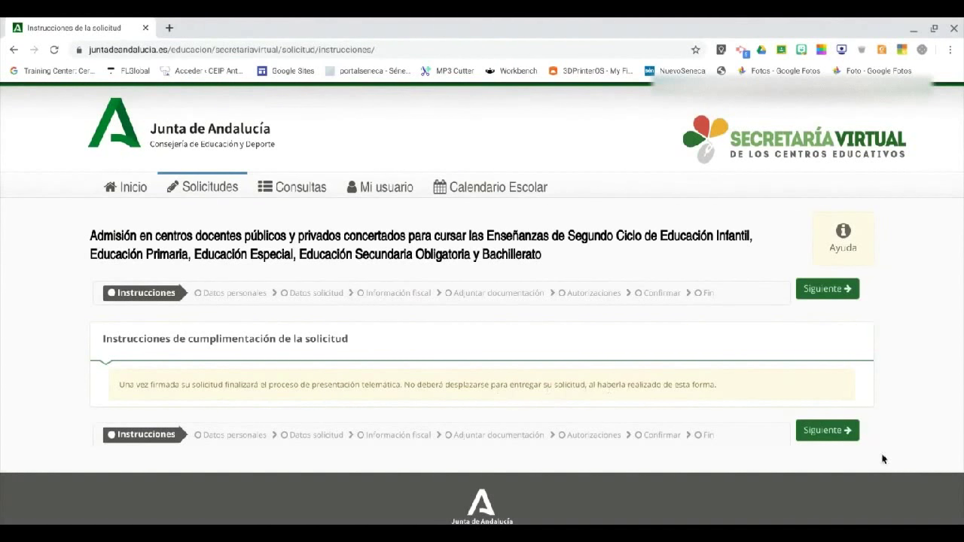
left_click(828, 433)
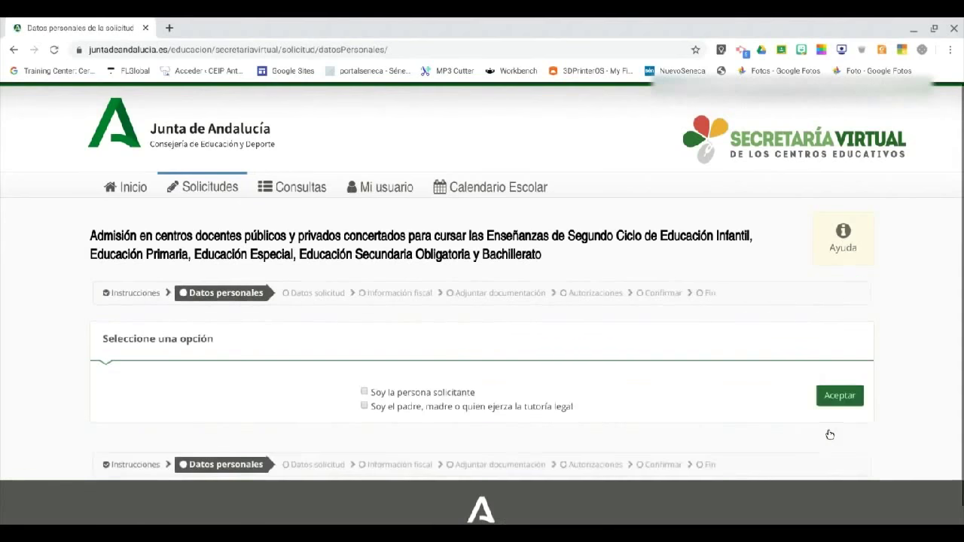
scroll(601, 407, "down", 1)
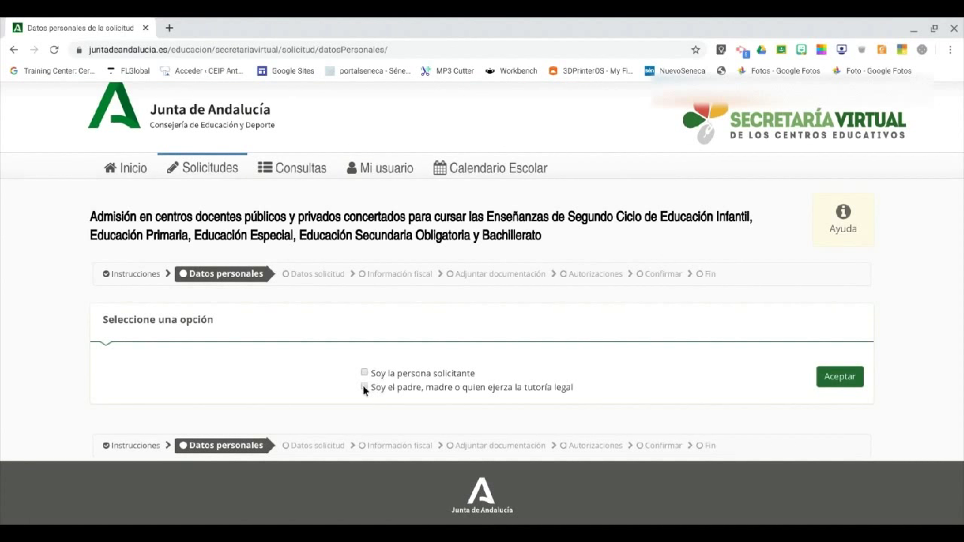
left_click(364, 387)
left_click(830, 378)
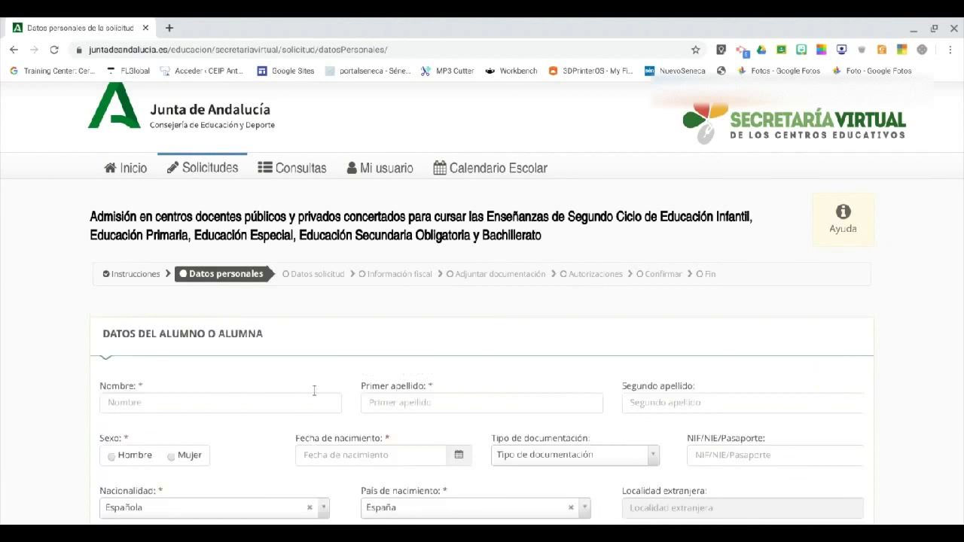
Enter the student's first name and both surnames.
left_click(273, 403)
type("MA")
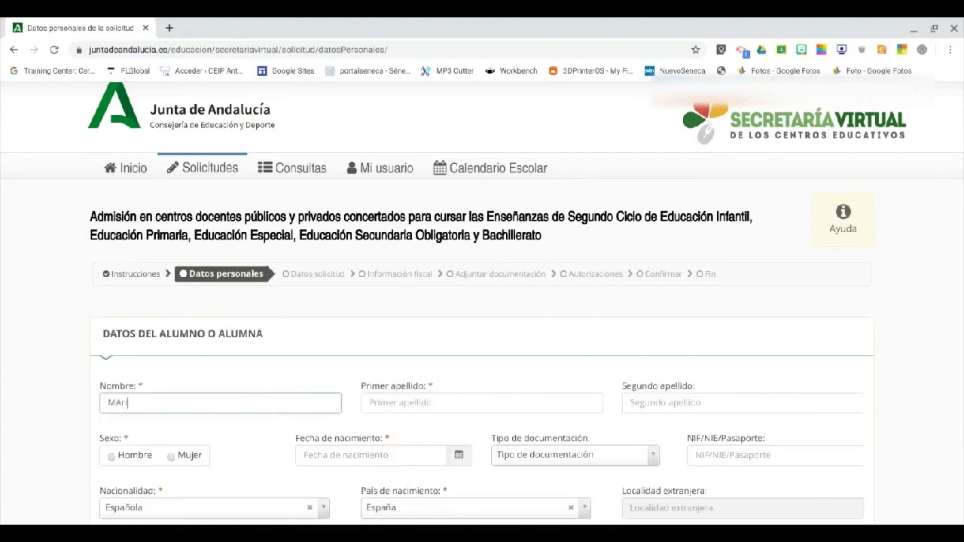
key("BackSpace")
left_click(385, 402)
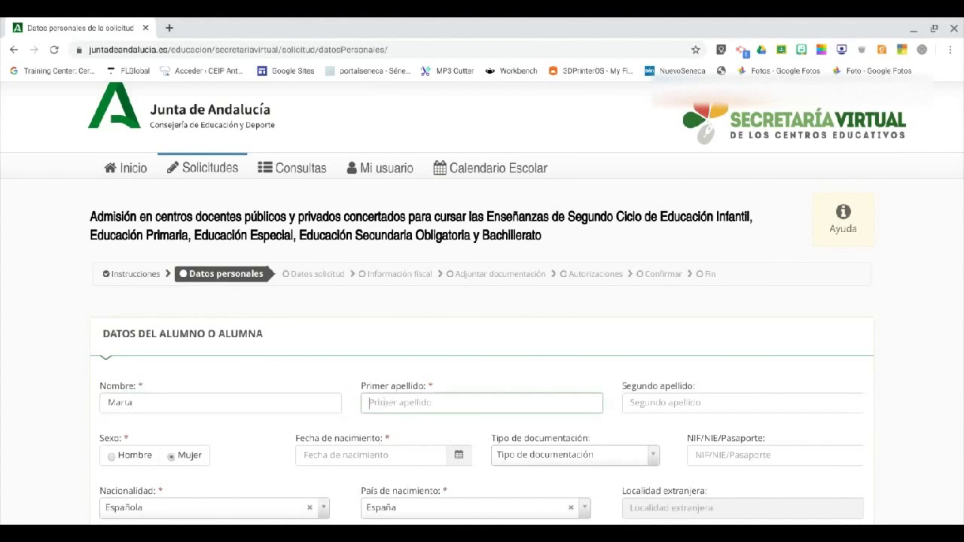
type("España")
left_click(742, 402)
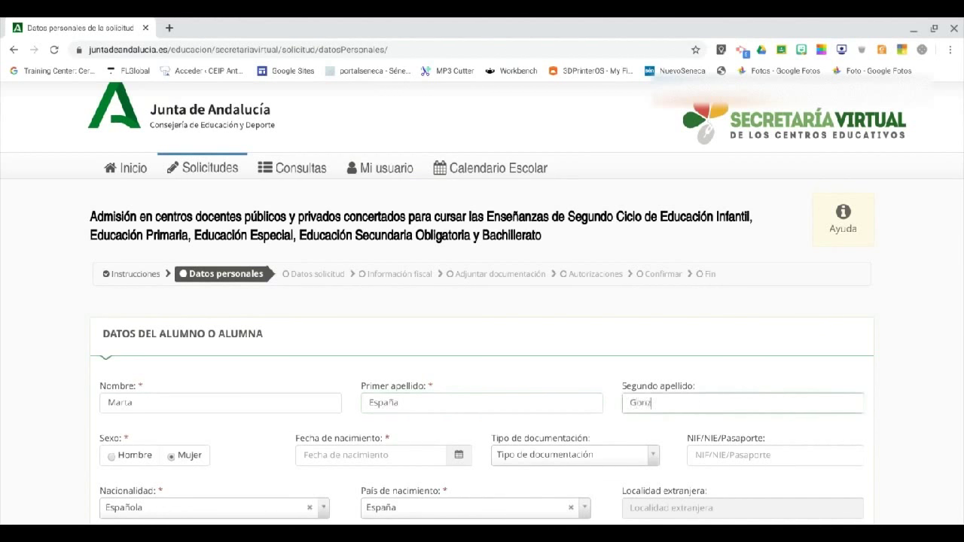
Set the student's birth date to 16/03/2017, leaving the document type unset.
scroll(151, 454, "down", 2)
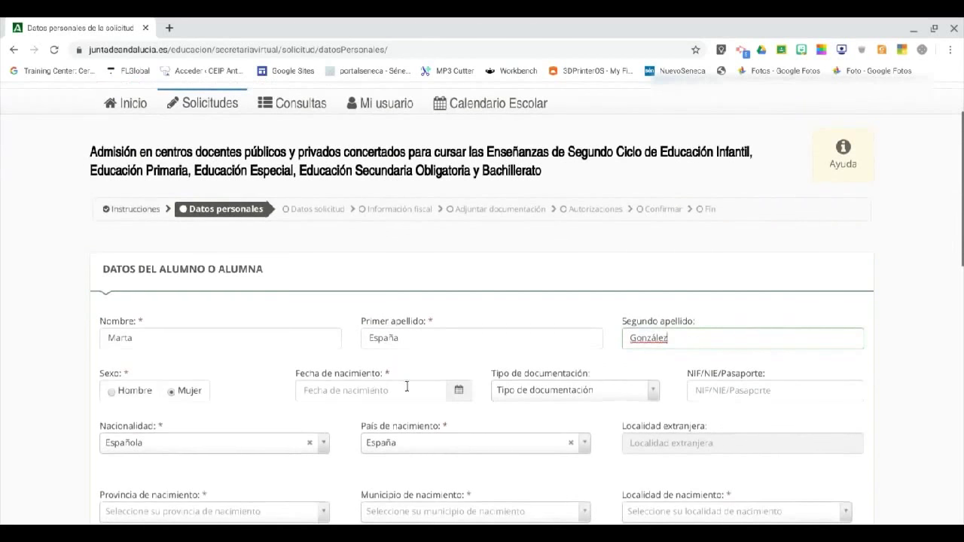
left_click(459, 391)
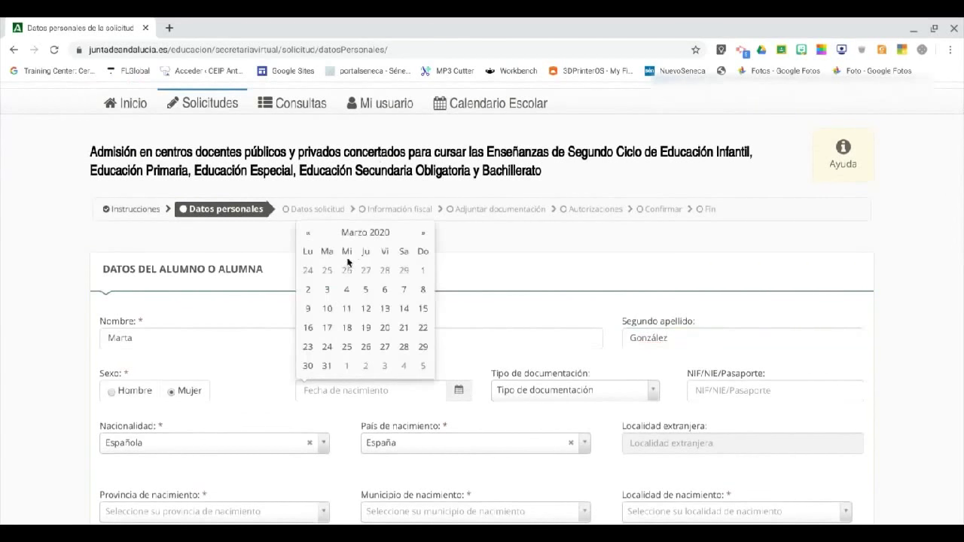
left_click(309, 236)
left_click(358, 235)
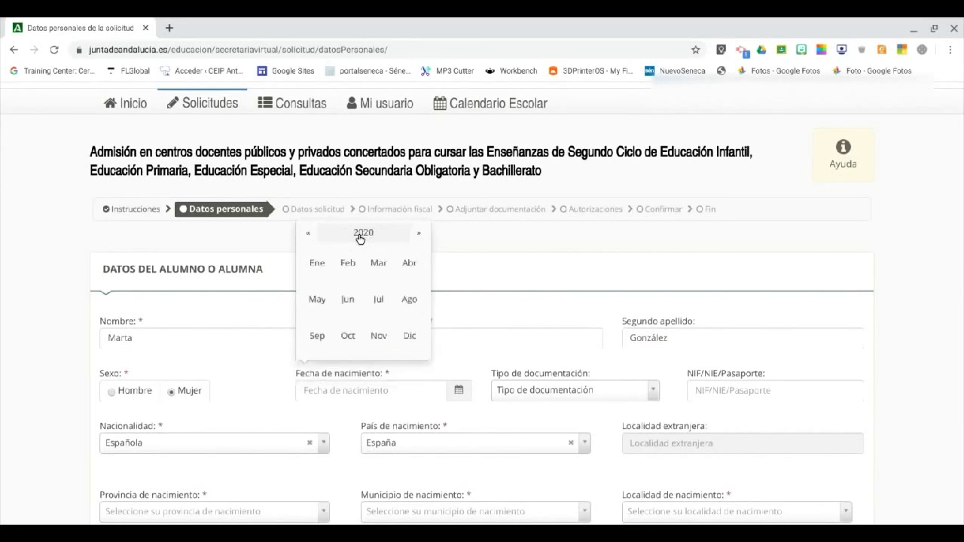
left_click(309, 238)
left_click(310, 238)
left_click(378, 263)
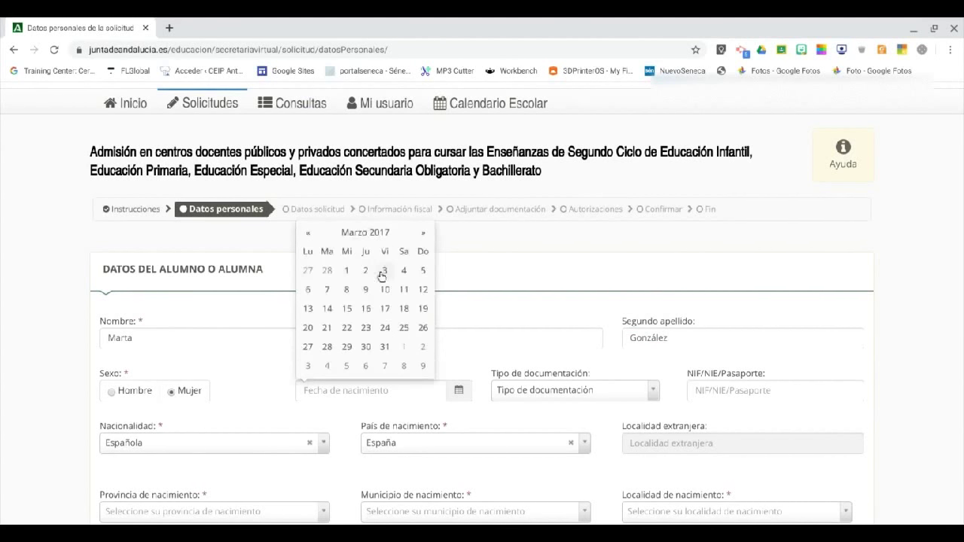
left_click(366, 310)
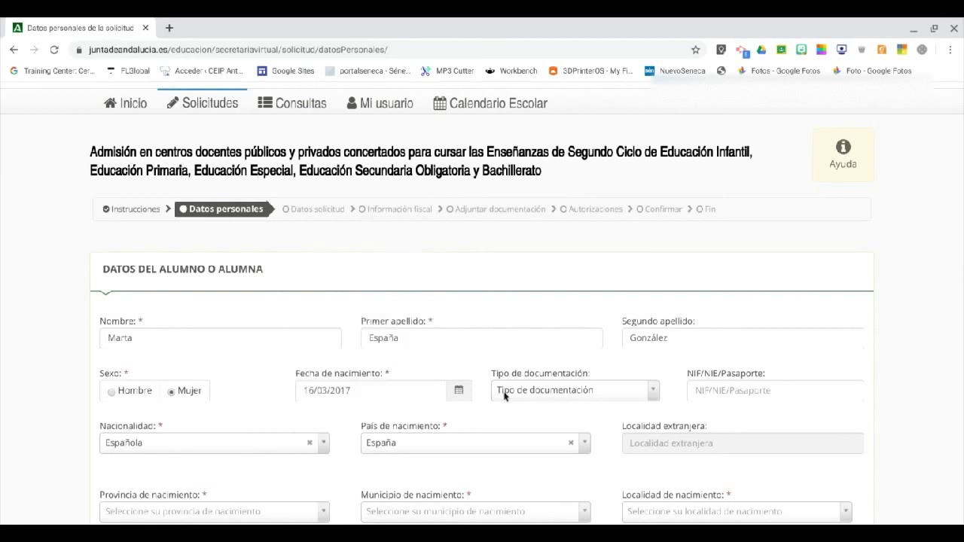
left_click(599, 394)
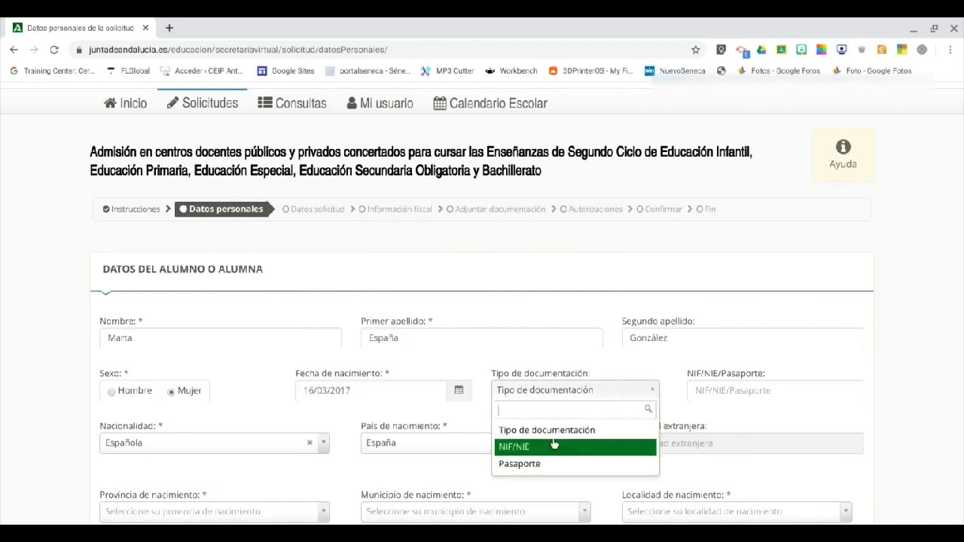
left_click(677, 353)
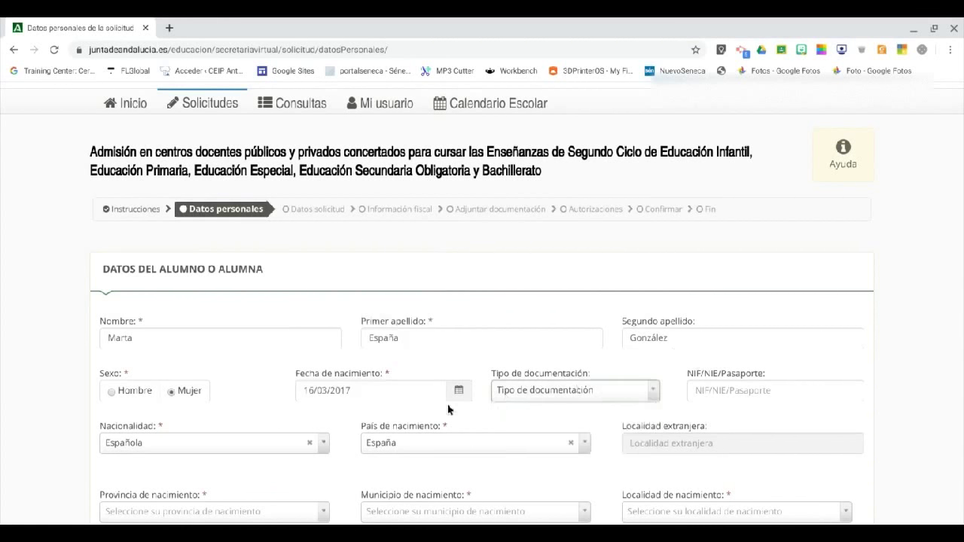
Set the birthplace to province Sevilla, municipality Salteras, locality Salteras.
scroll(447, 407, "down", 3)
scroll(447, 404, "down", 1)
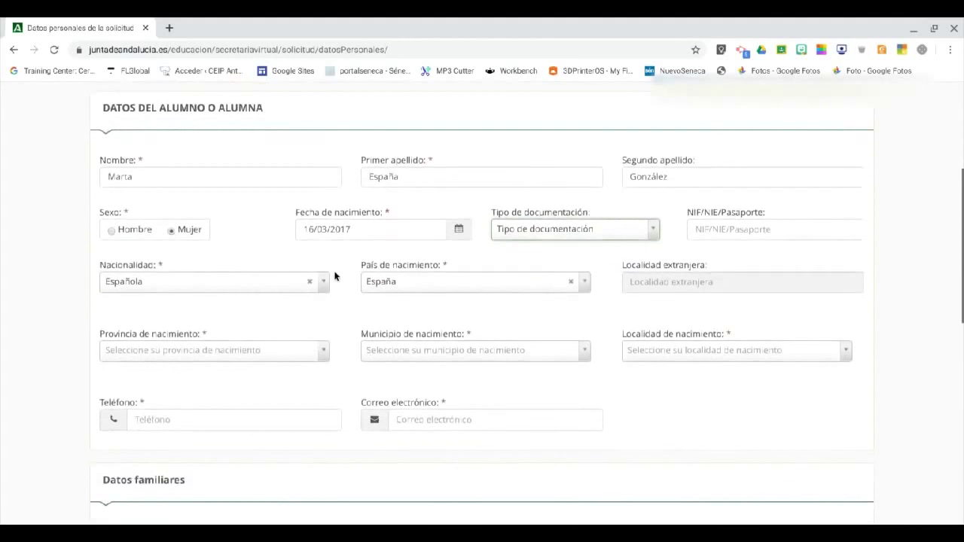
left_click(313, 350)
type("se")
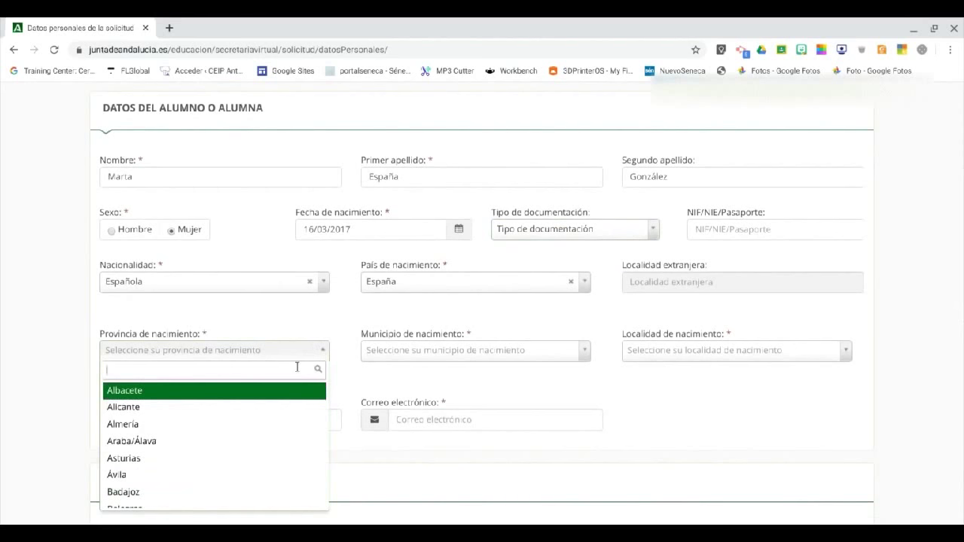
left_click(228, 425)
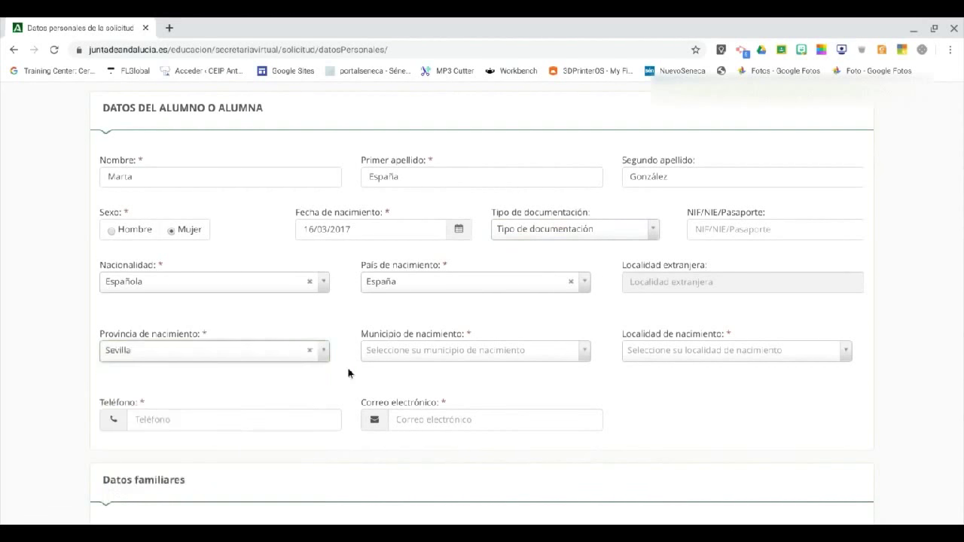
left_click(385, 353)
type("sa")
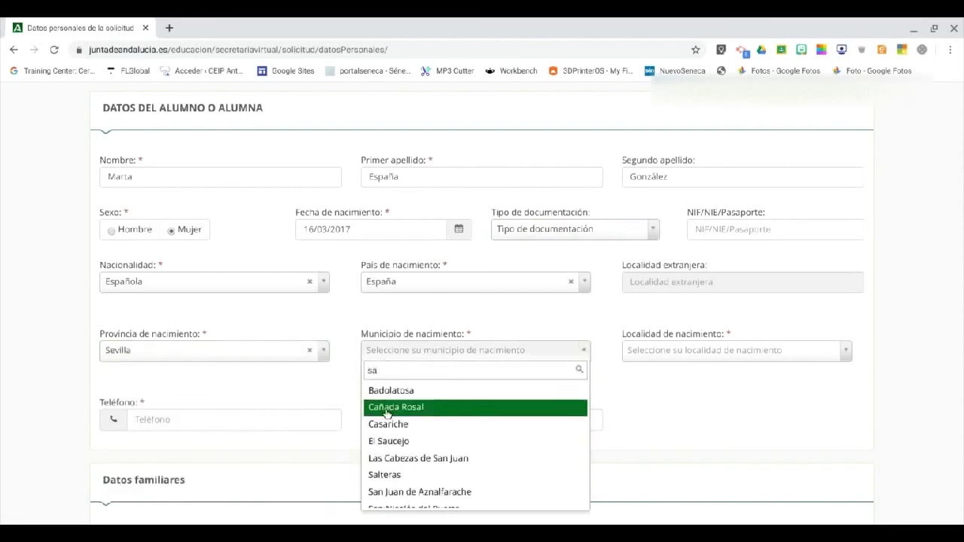
left_click(389, 480)
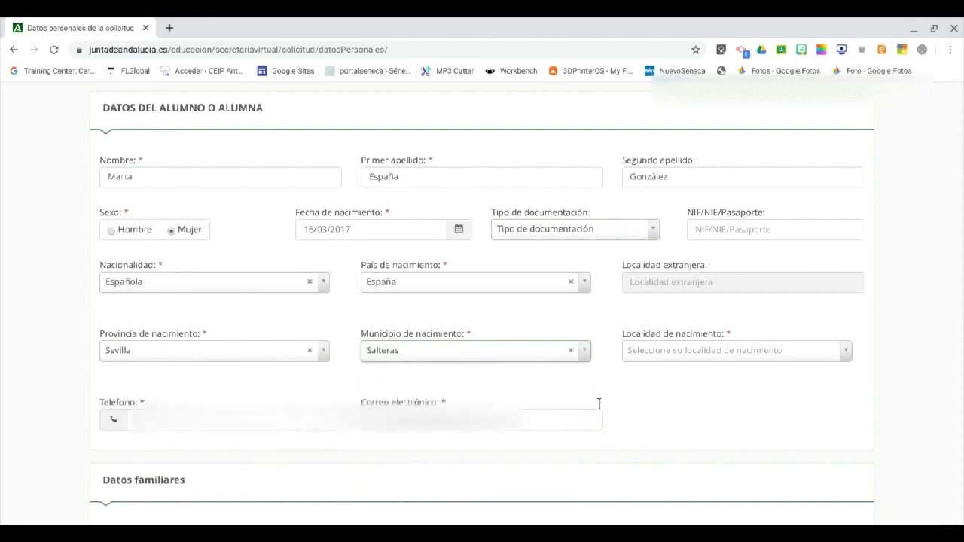
left_click(708, 354)
left_click(659, 460)
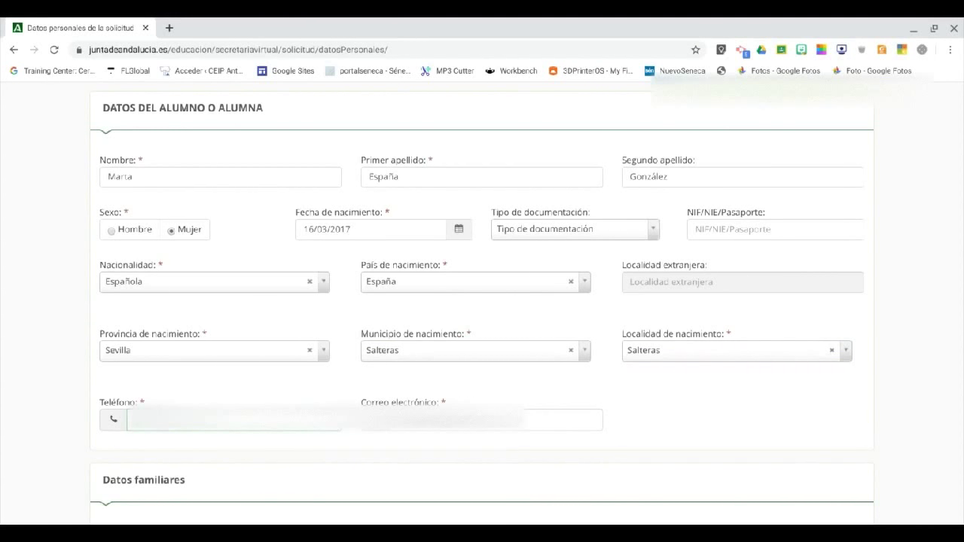
Fill in the student's contact phone and e-mail address.
left_click(482, 419)
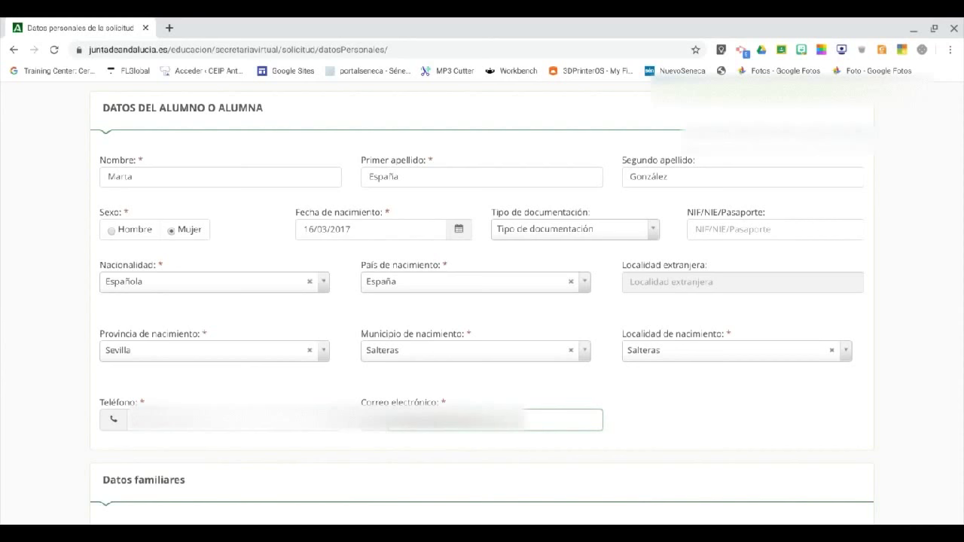
left_click(656, 418)
scroll(656, 419, "down", 1)
scroll(656, 417, "down", 5)
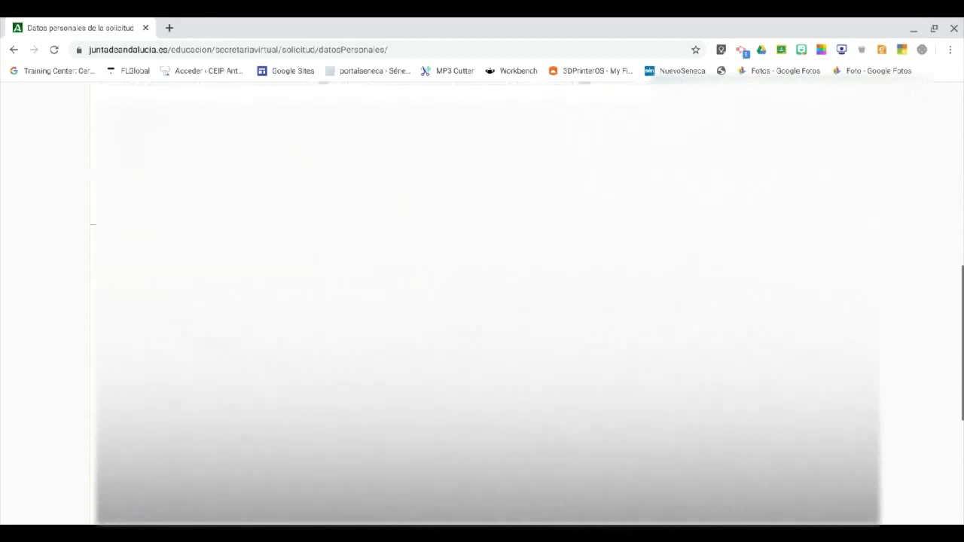
scroll(482, 301, "down", 1)
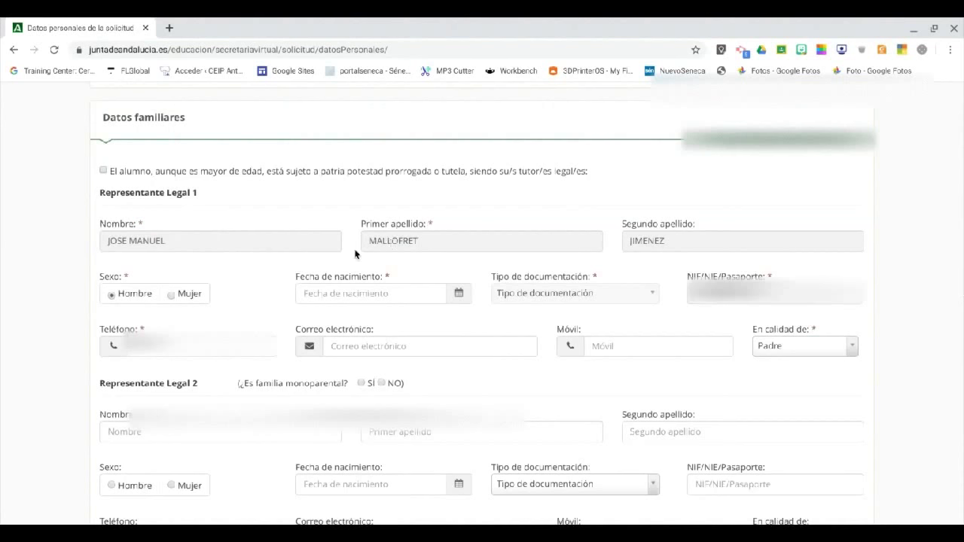
left_click(457, 293)
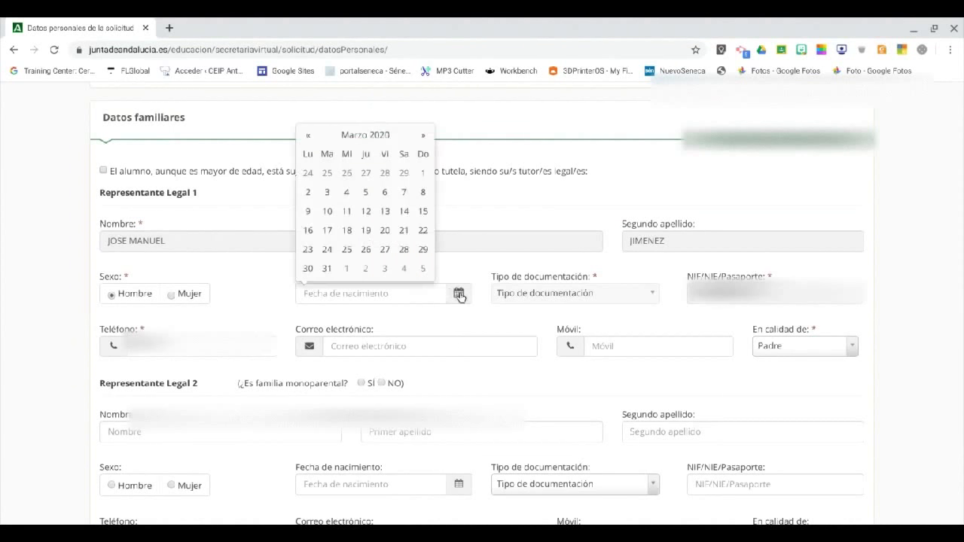
left_click(362, 135)
left_click(362, 135)
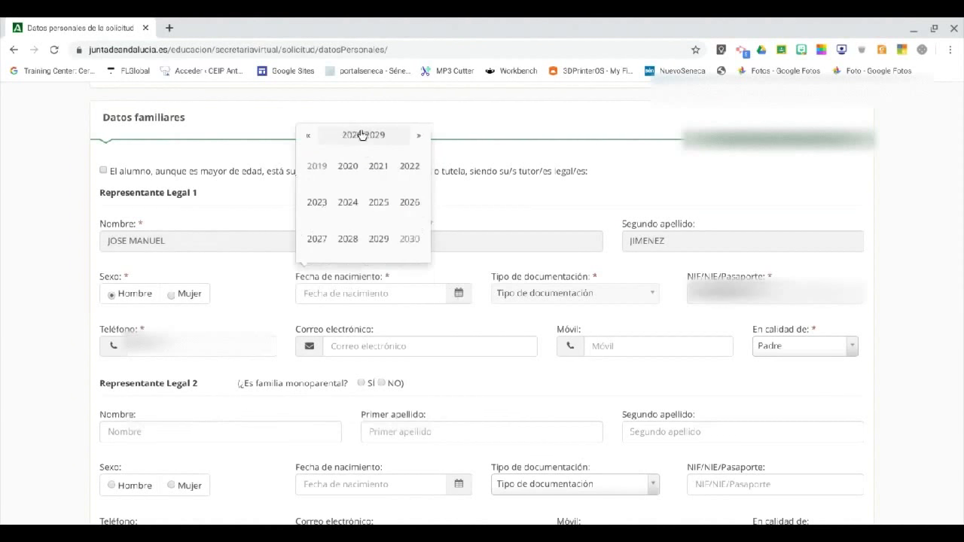
left_click(308, 136)
left_click(309, 135)
left_click(309, 135)
left_click(308, 135)
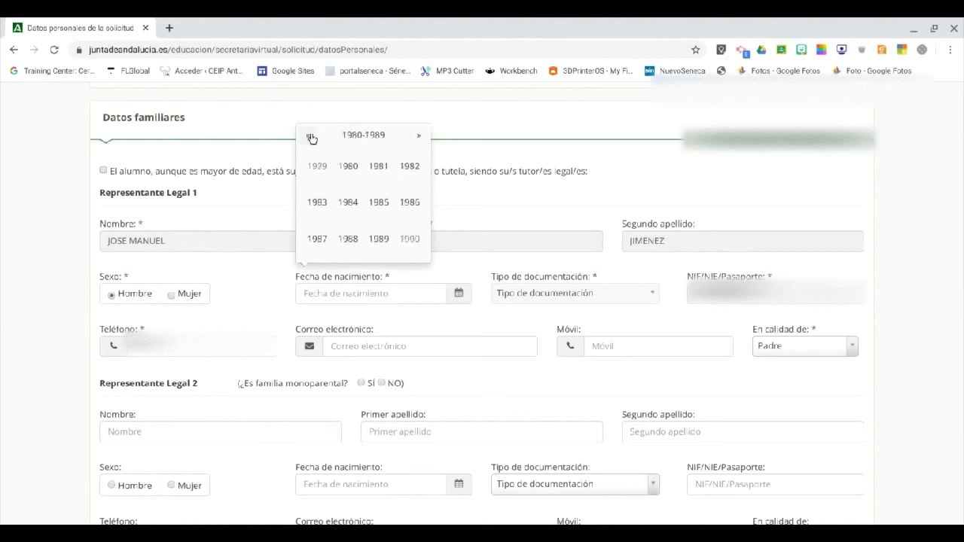
left_click(347, 168)
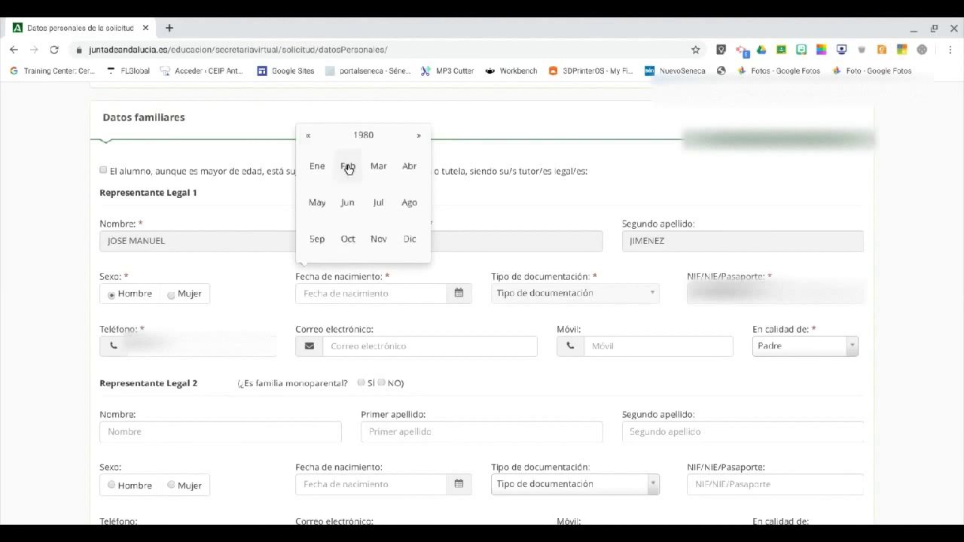
left_click(317, 203)
left_click(385, 249)
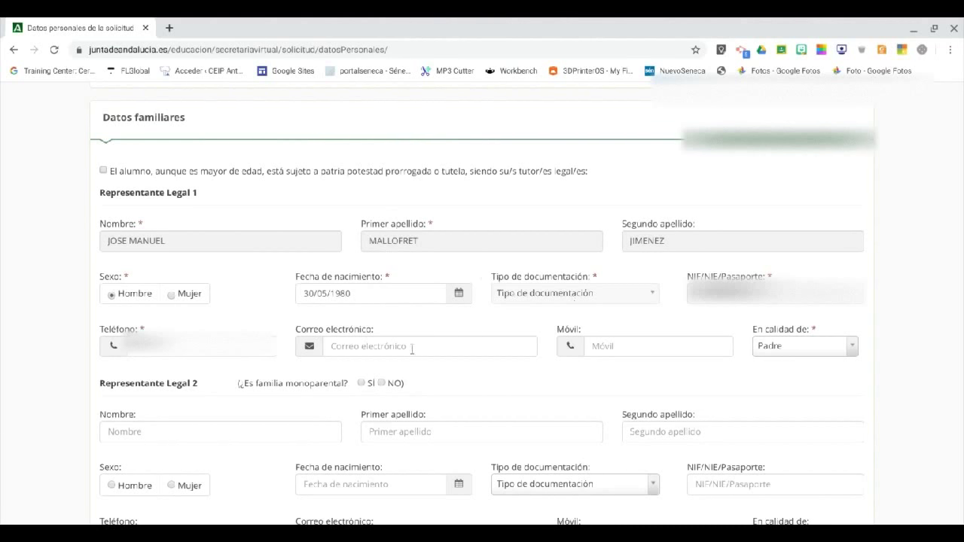
left_click(238, 351)
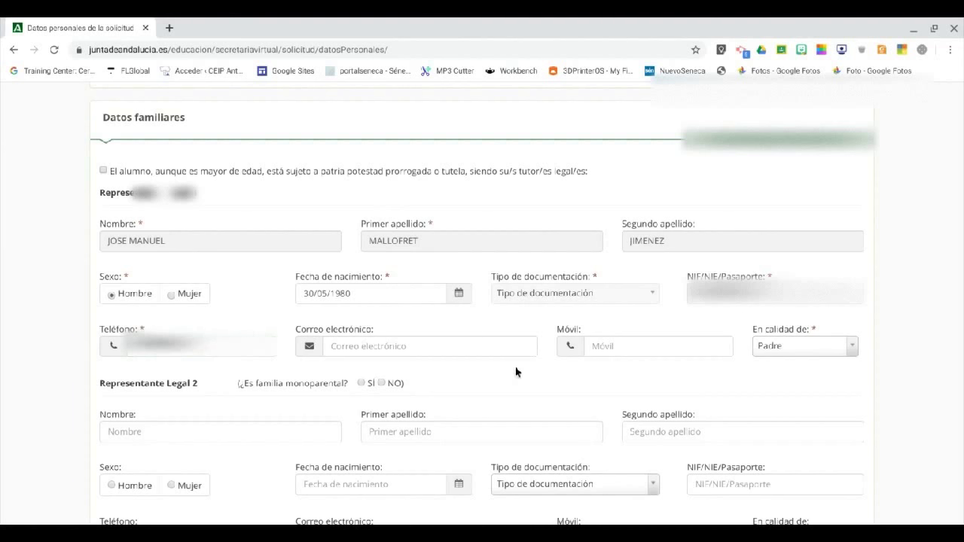
scroll(516, 372, "down", 10)
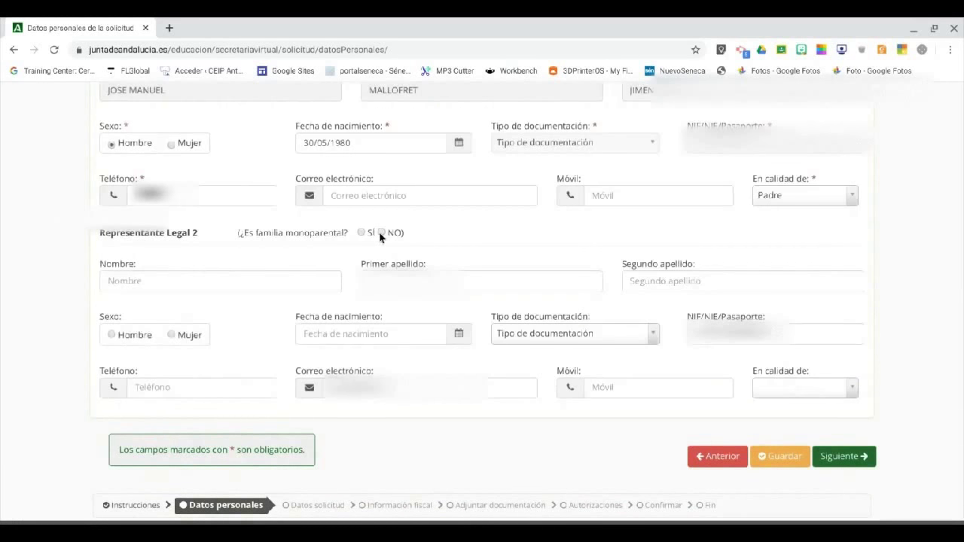
Enter the second legal representative's first name and second surname.
left_click(288, 283)
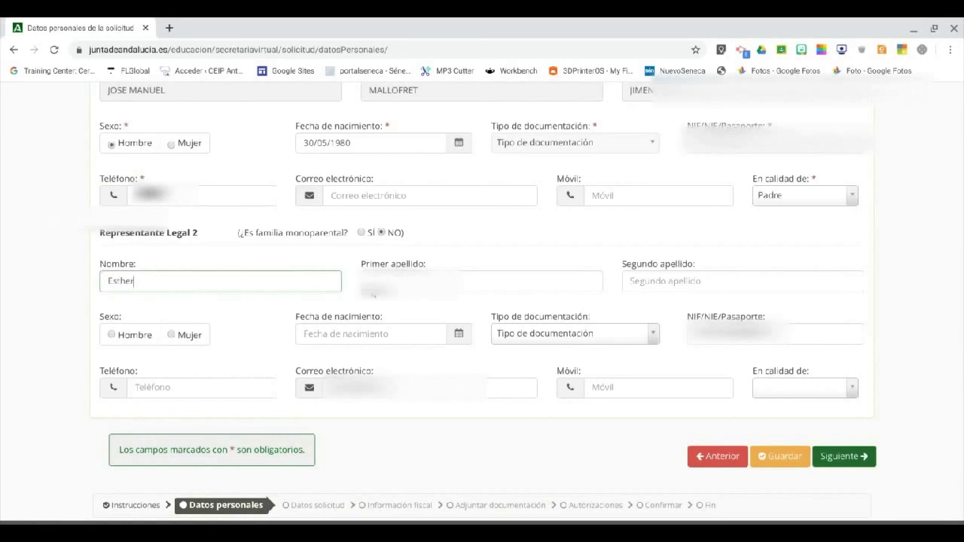
key("Tab")
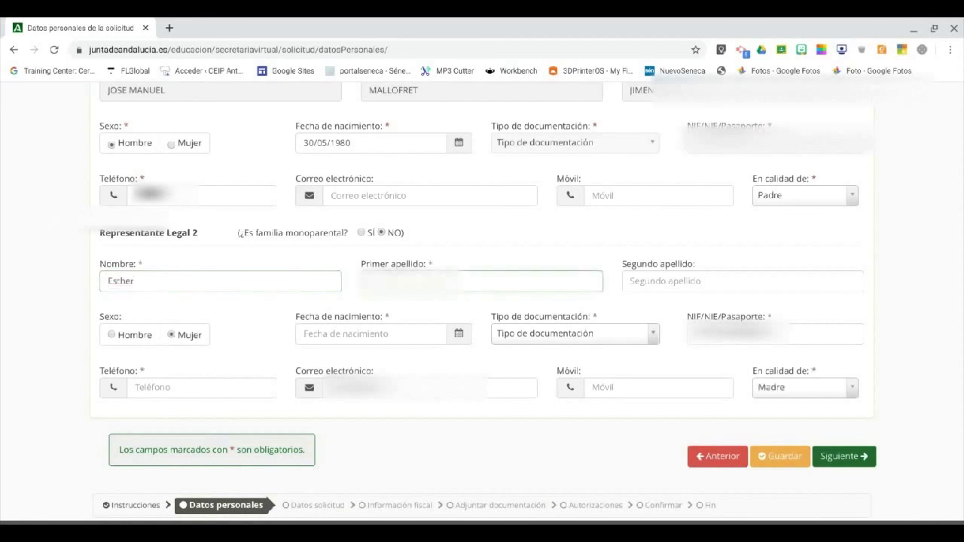
left_click(680, 276)
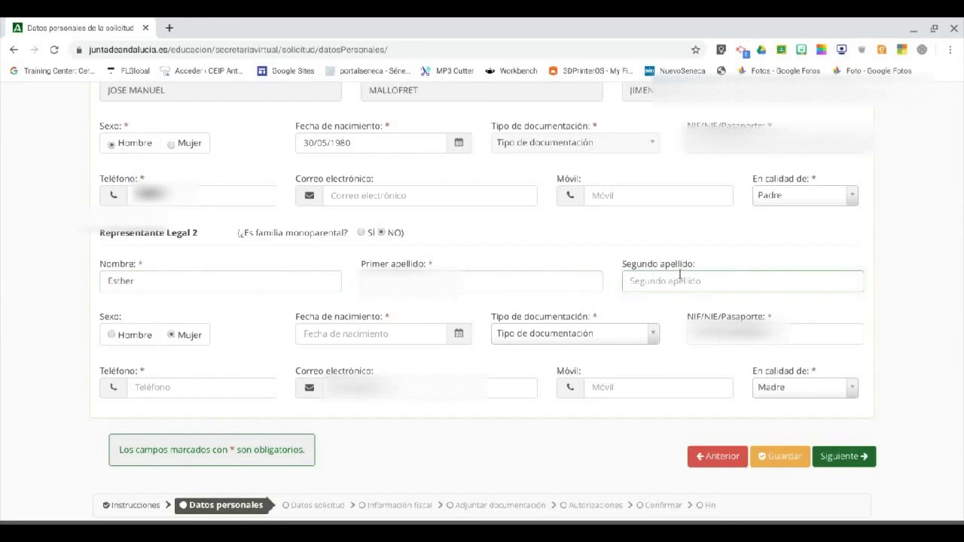
left_click(403, 338)
left_click(367, 175)
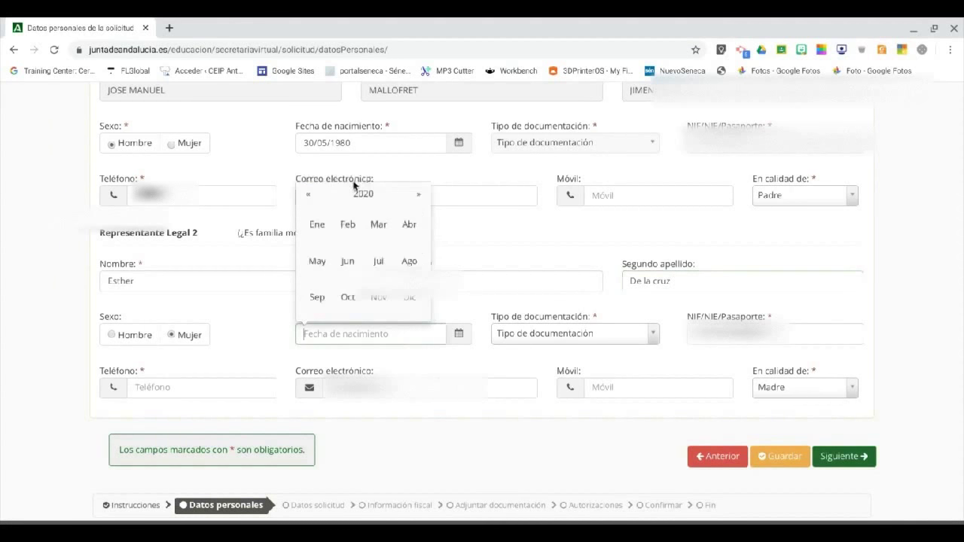
double_click(307, 195)
left_click(308, 195)
triple_click(307, 195)
left_click(340, 196)
triple_click(308, 198)
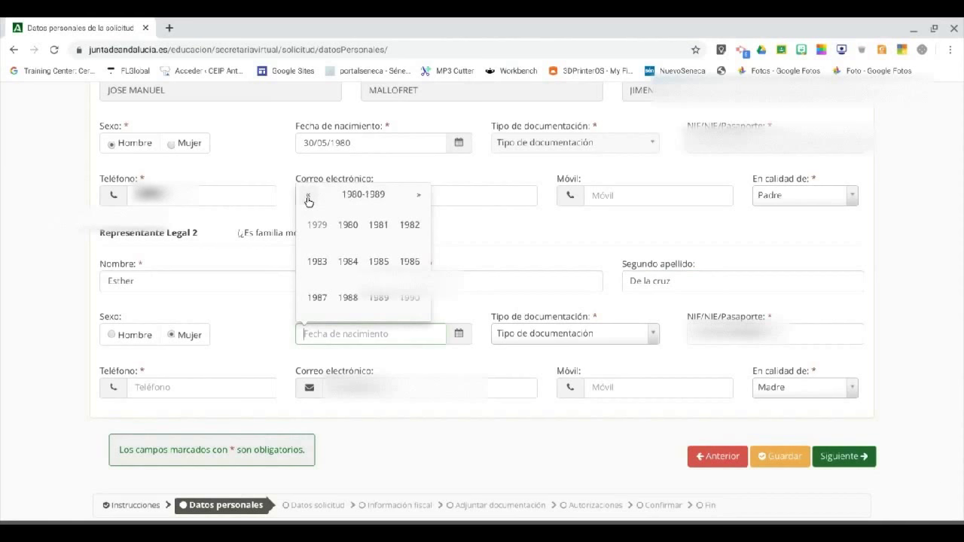
left_click(348, 224)
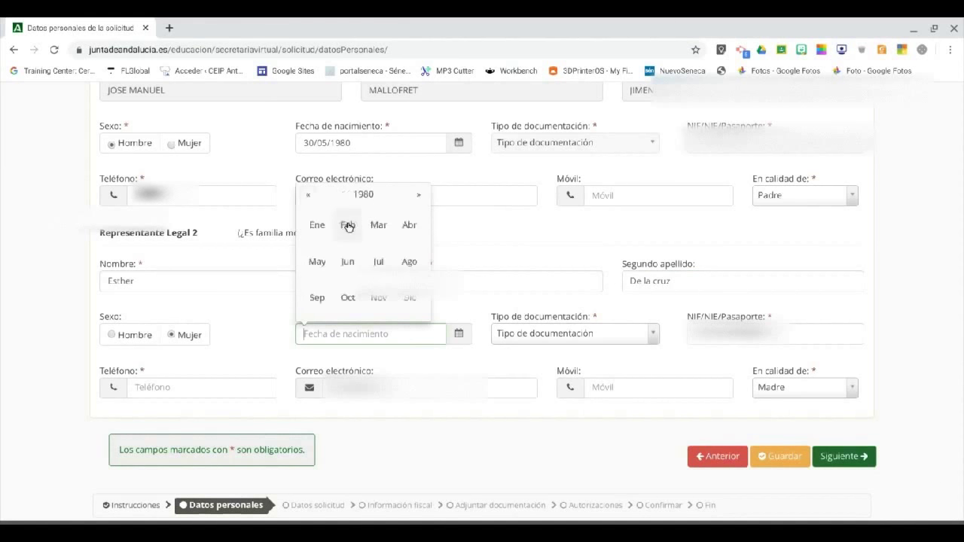
left_click(379, 261)
left_click(347, 271)
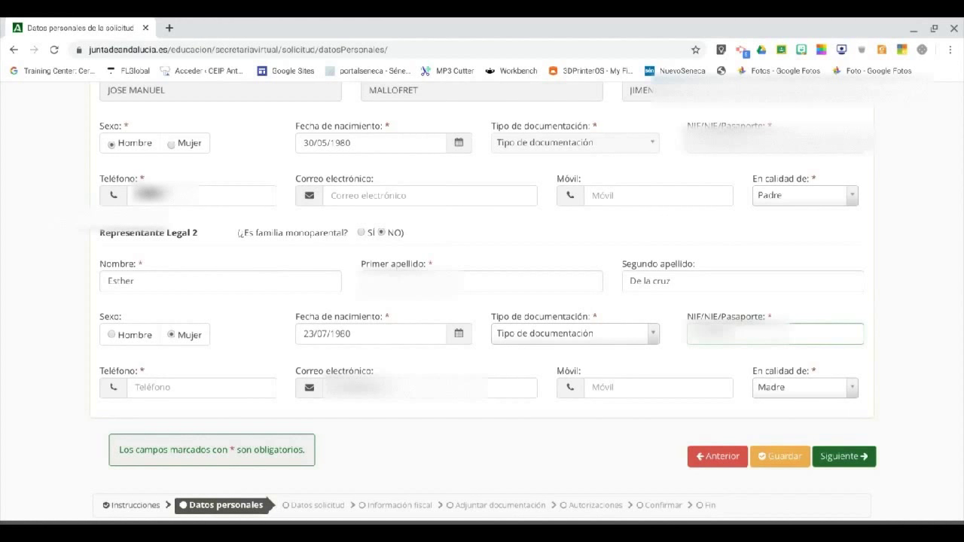
Enter the second representative's phone number and continue to the Datos solicitud step.
left_click(206, 390)
type("600000000")
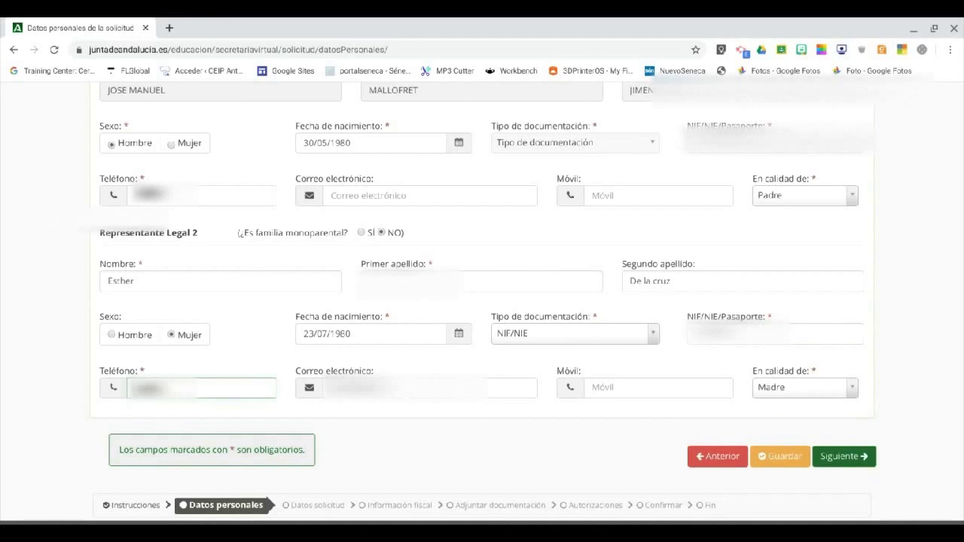
type("00")
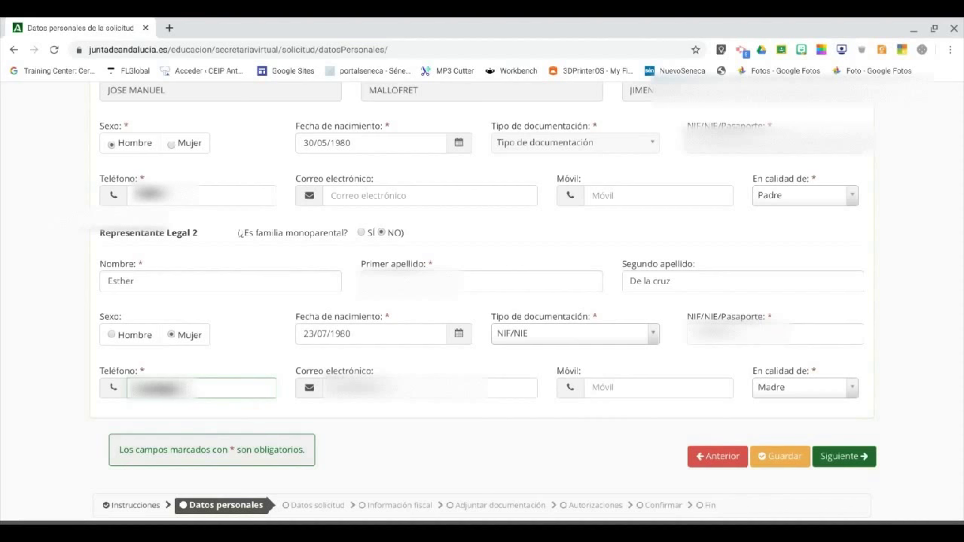
left_click(474, 439)
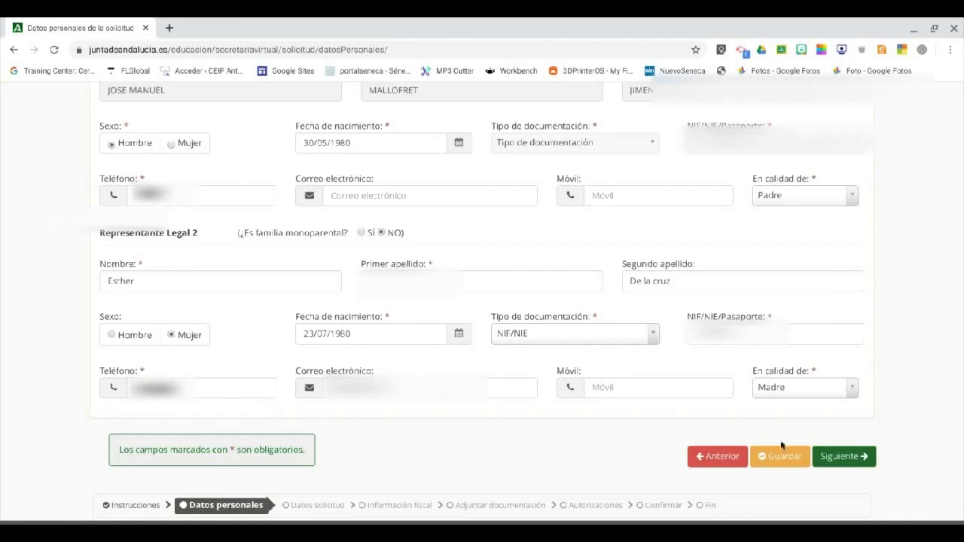
left_click(838, 463)
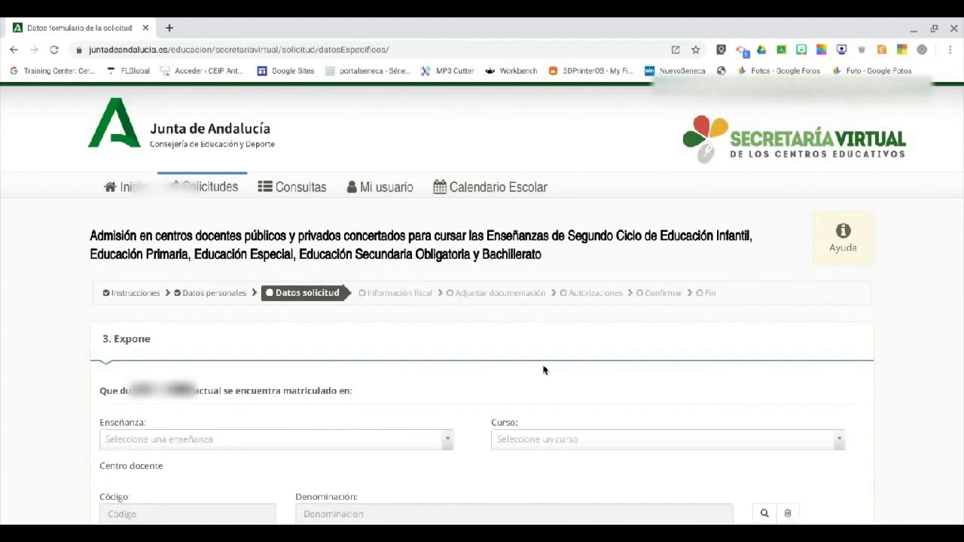
Set the current stage to Primer Ciclo de Educación Infantil, course Dos Años.
scroll(491, 344, "down", 2)
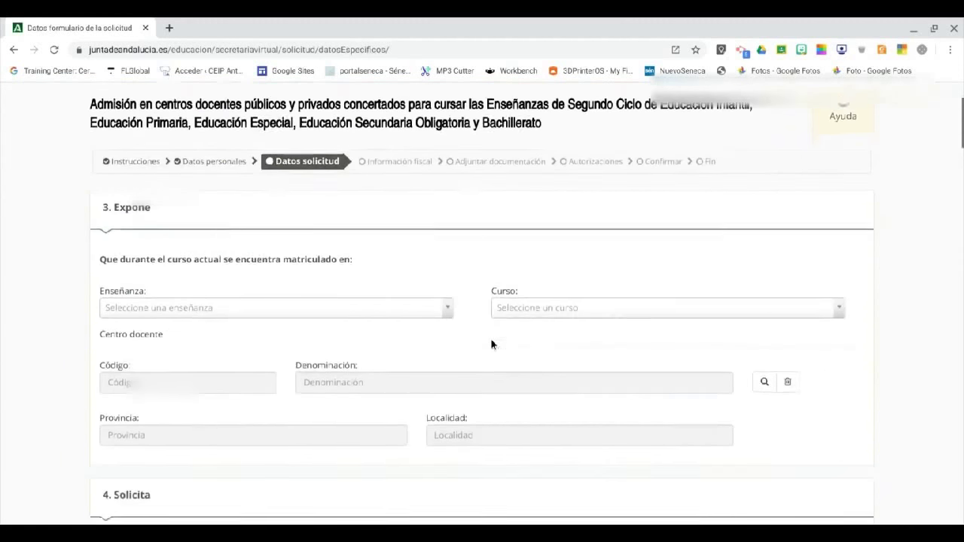
scroll(334, 173, "down", 1)
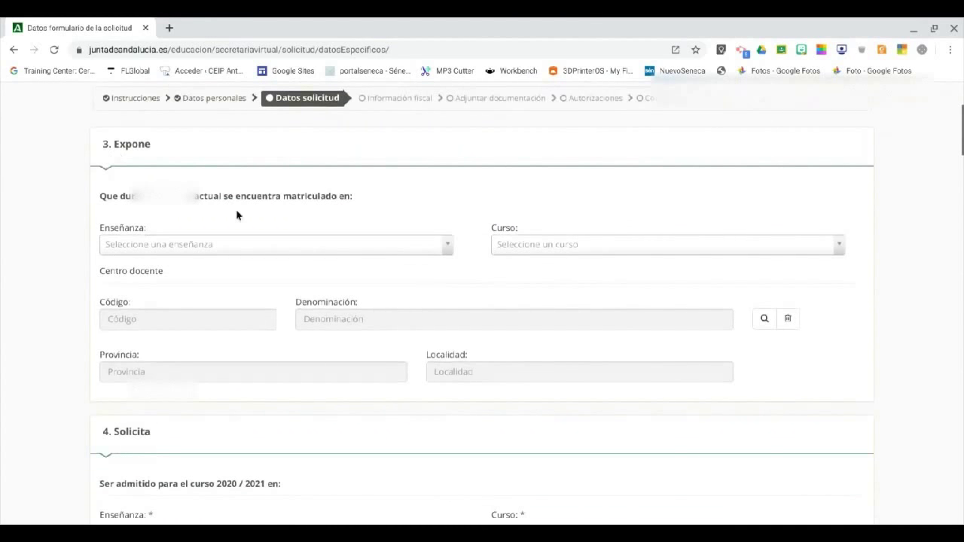
left_click(310, 246)
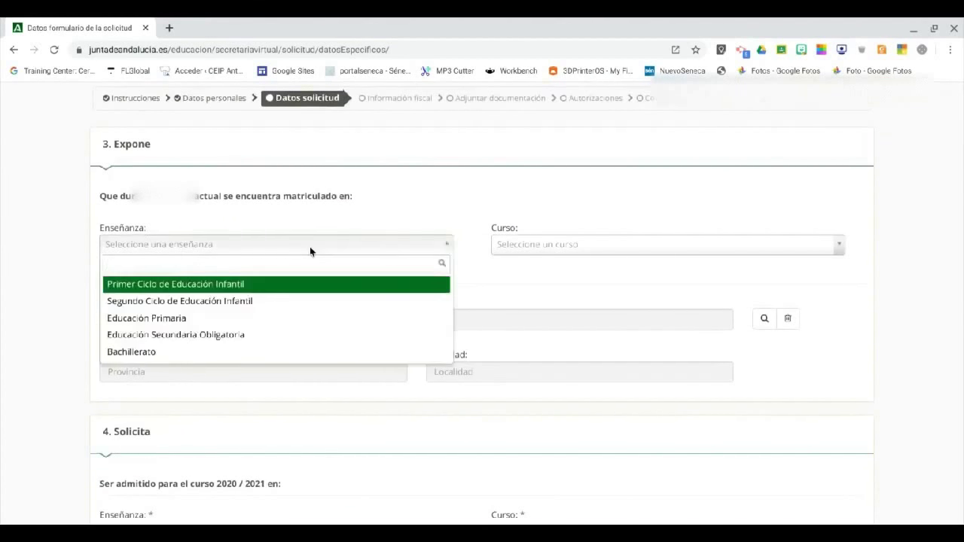
left_click(232, 285)
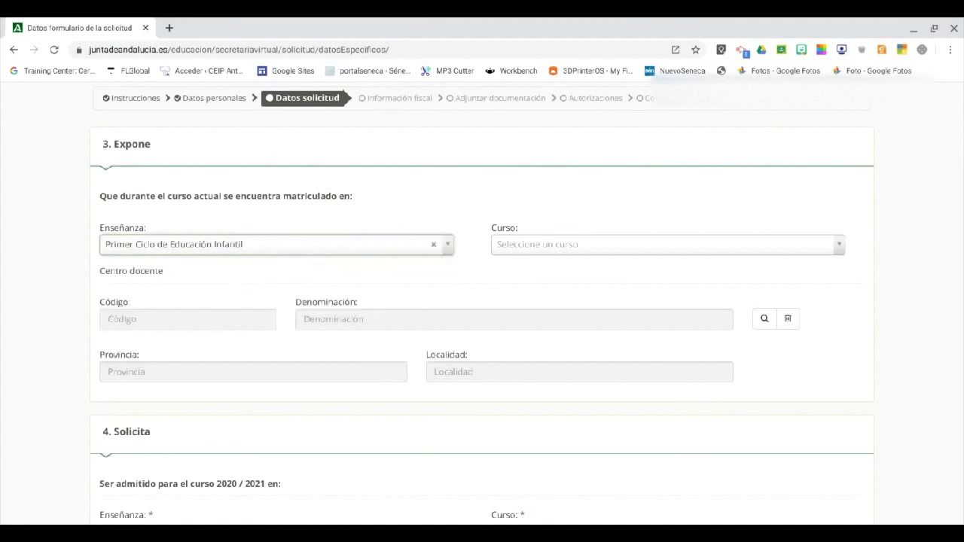
left_click(533, 249)
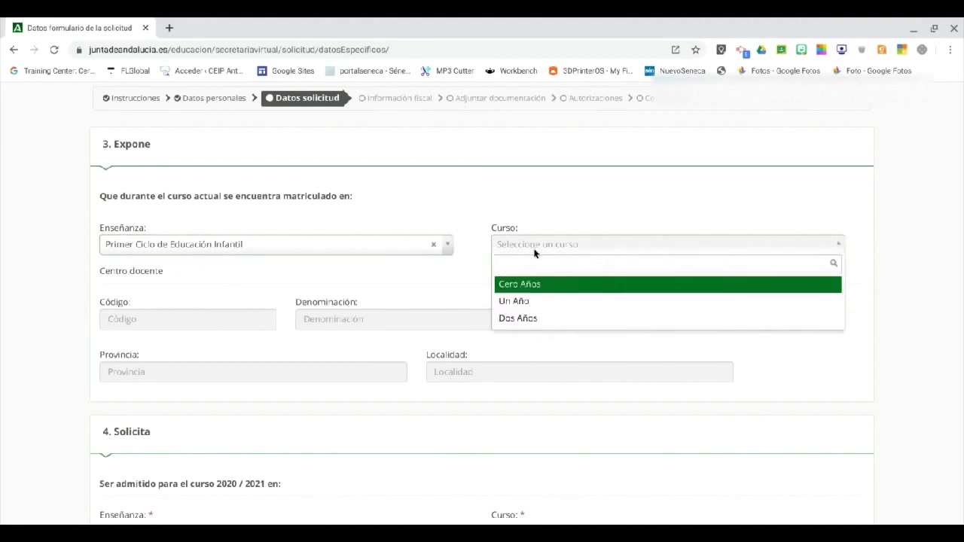
left_click(523, 319)
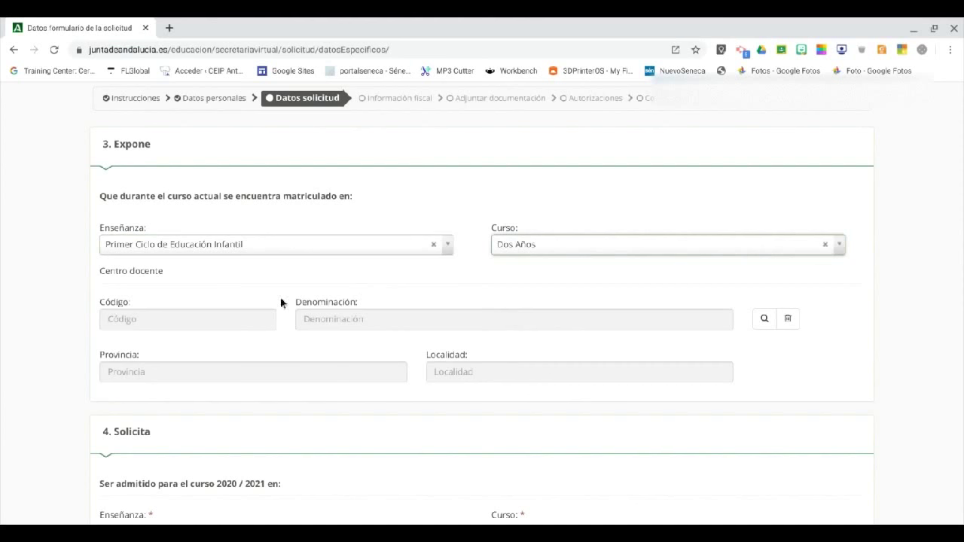
Search 'salteras' and select E.I. Salteras as the current school.
left_click(762, 319)
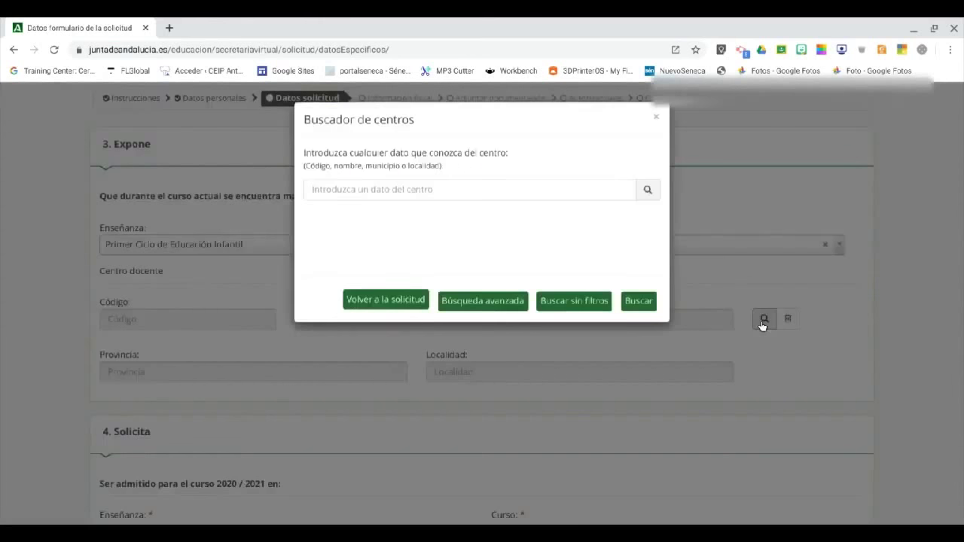
left_click(361, 202)
type("salteras")
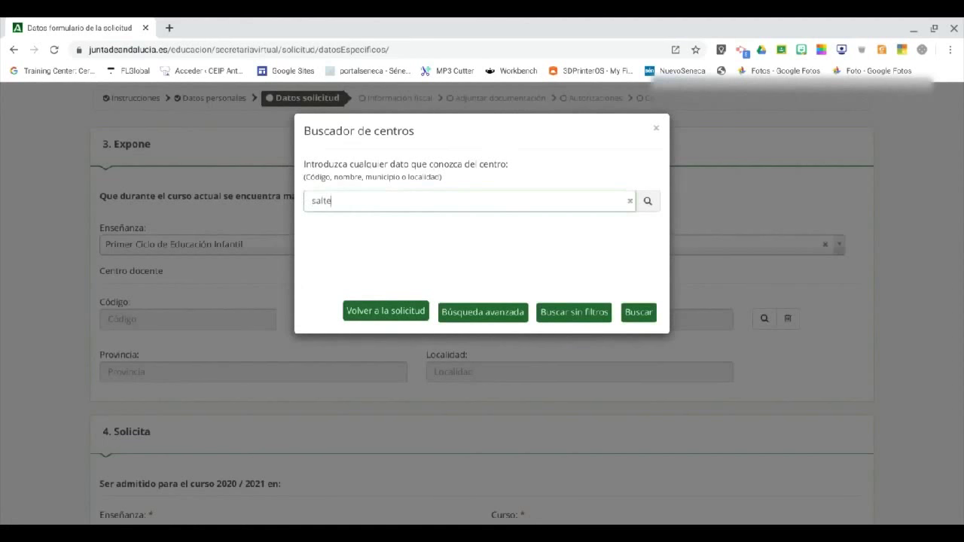
left_click(648, 201)
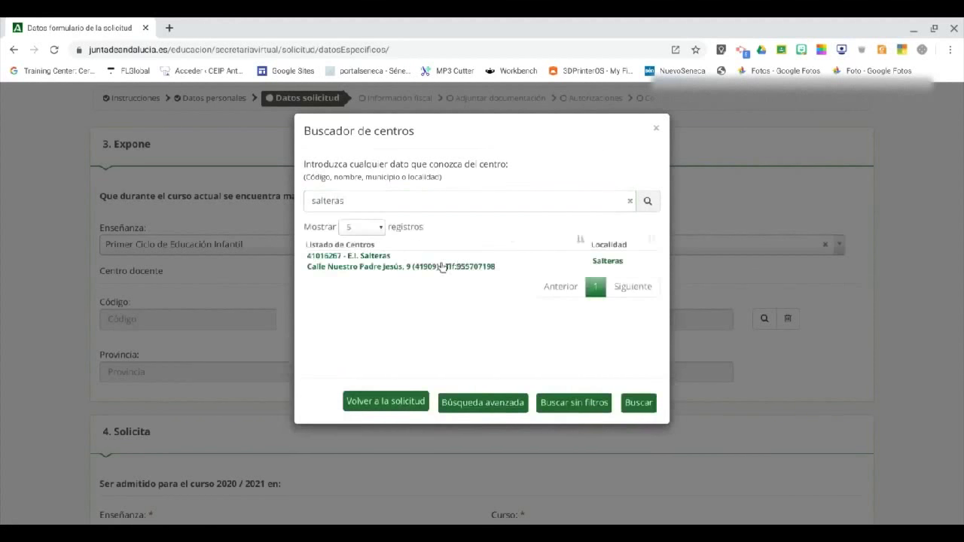
left_click(374, 267)
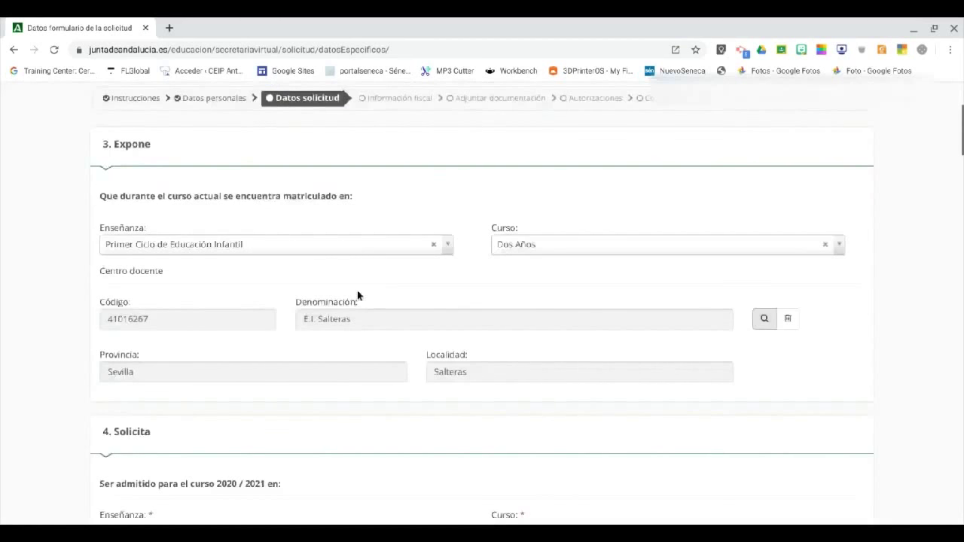
scroll(357, 297, "down", 2)
scroll(357, 298, "down", 2)
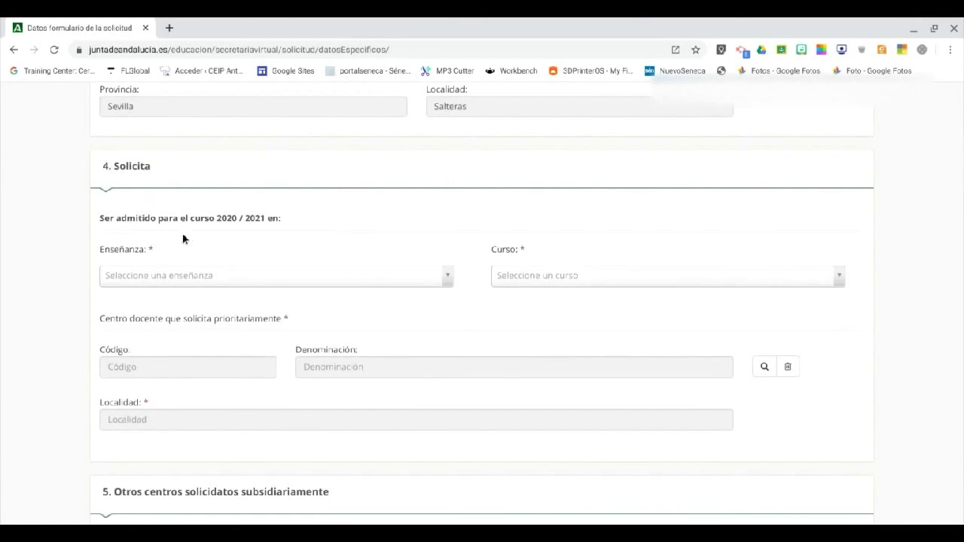
Request Segundo Ciclo de Educación Infantil, course Tres Años.
scroll(231, 227, "down", 1)
left_click(195, 259)
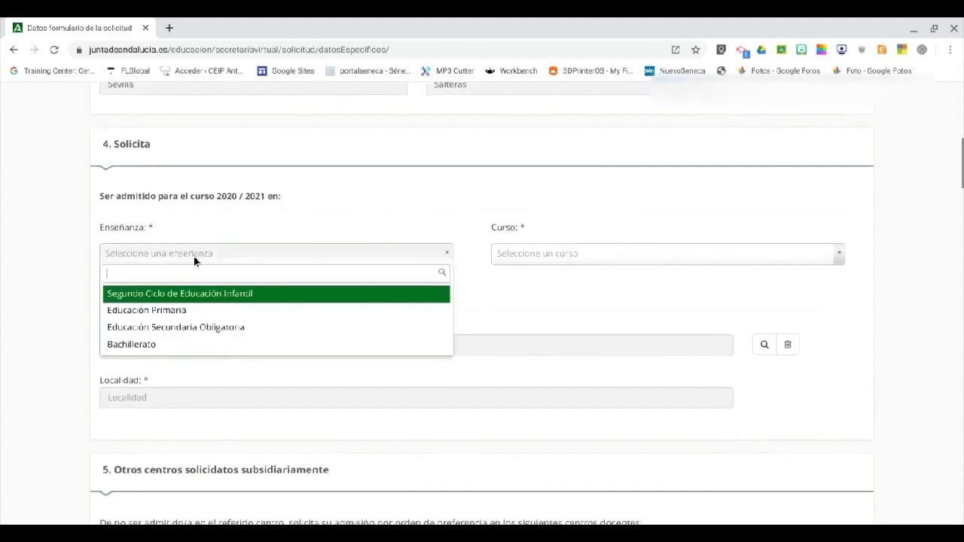
left_click(189, 298)
left_click(537, 256)
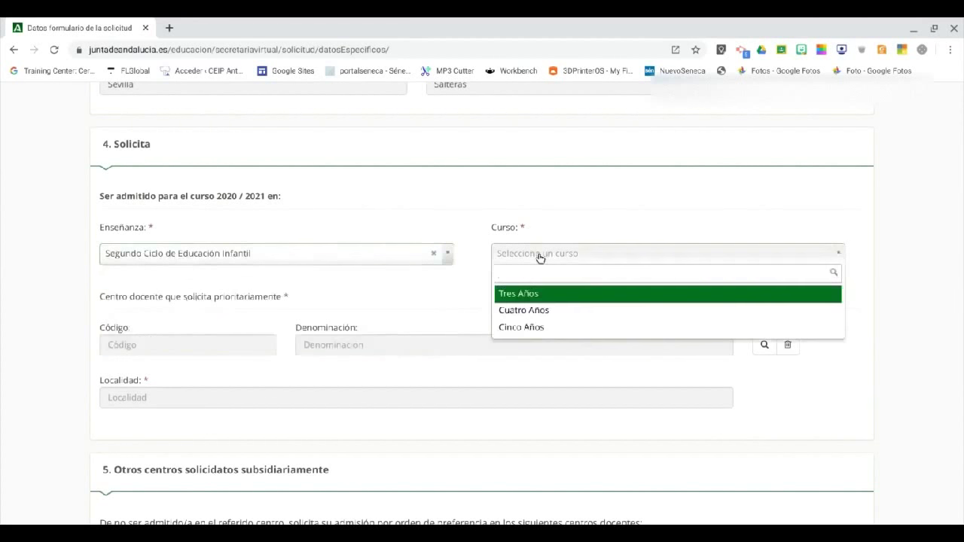
left_click(525, 296)
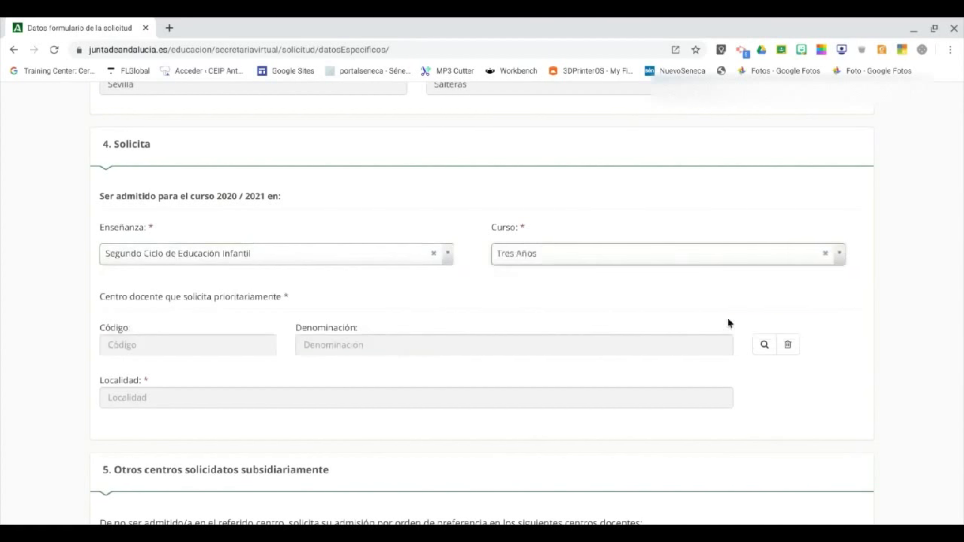
Search 'salteras' and pick C.E.I.P. Antonio Rodríguez Almodóvar as the priority school.
left_click(765, 346)
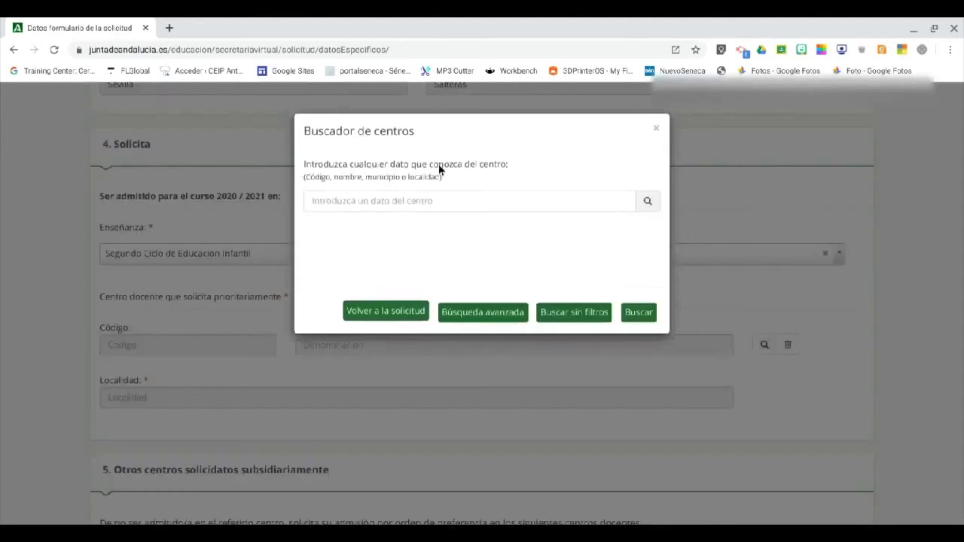
left_click(397, 199)
type("salteras")
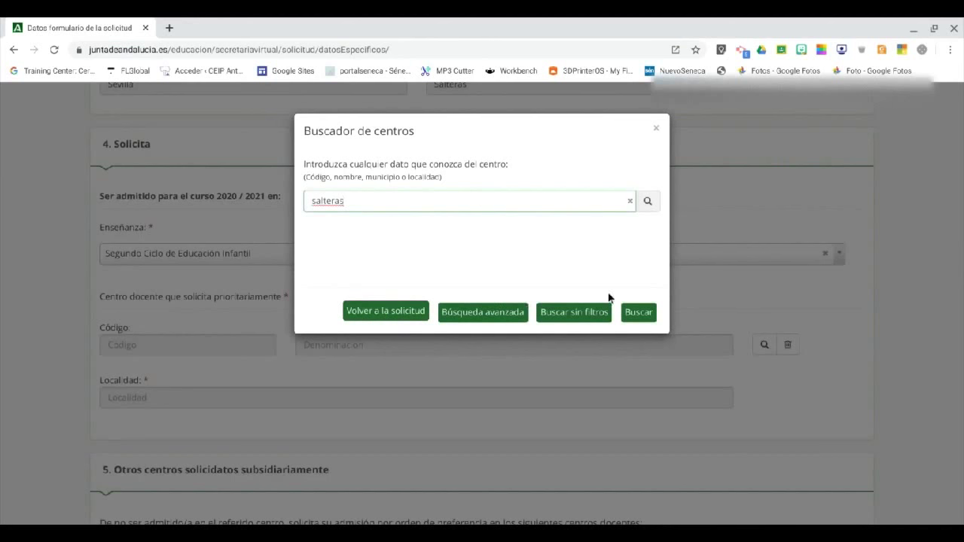
left_click(646, 201)
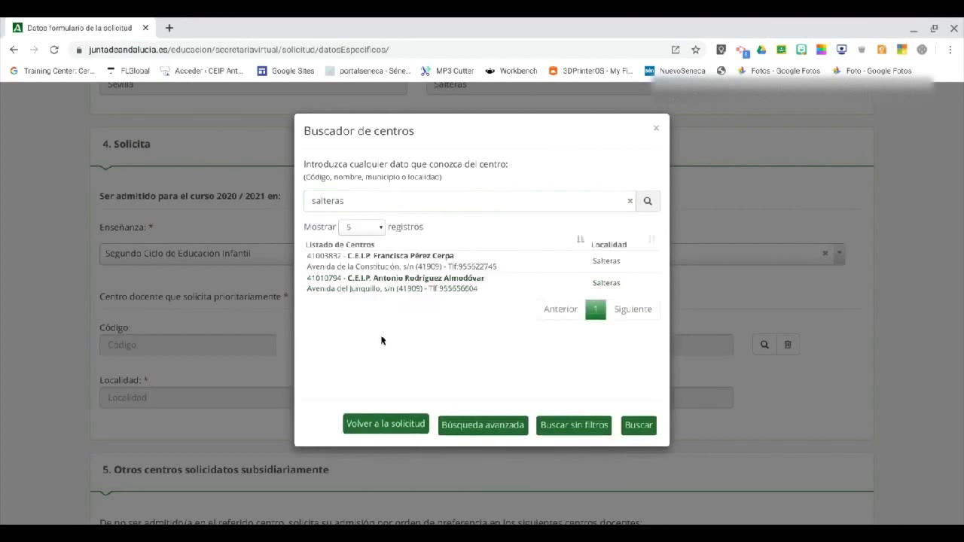
left_click(393, 285)
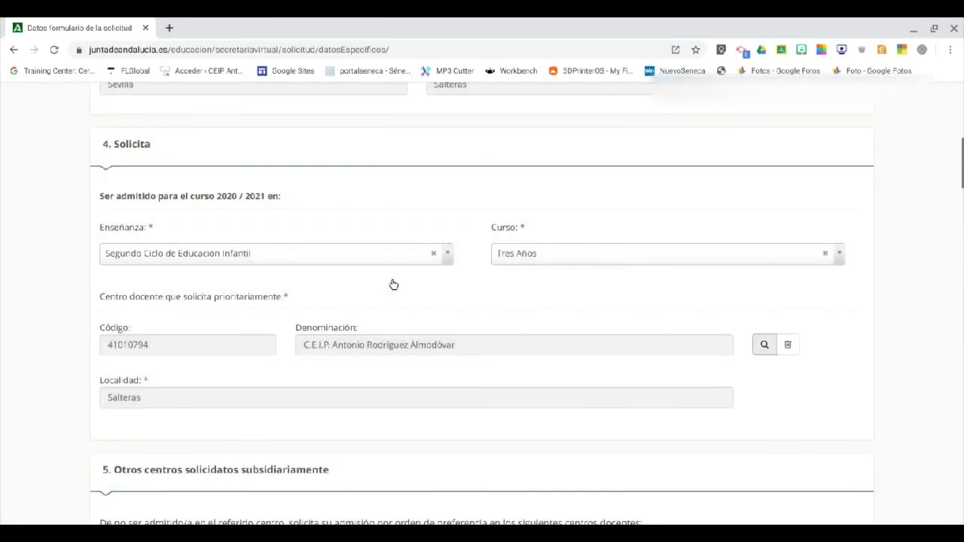
scroll(393, 285, "down", 3)
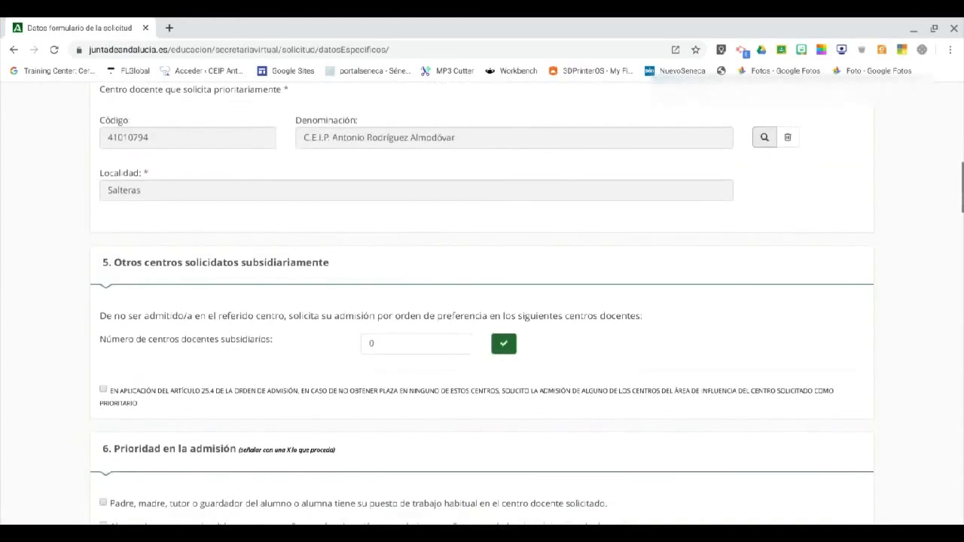
scroll(393, 285, "down", 1)
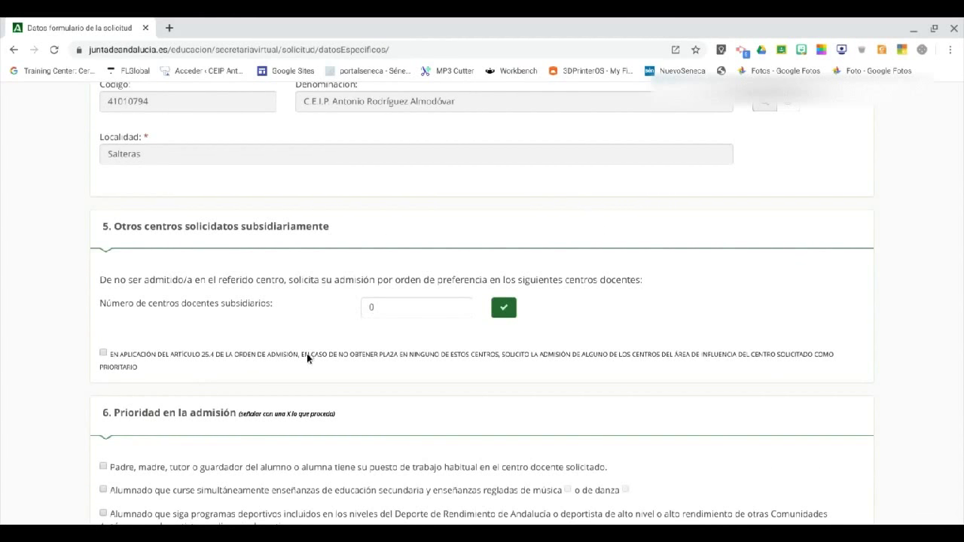
Set the number of subsidiary centres to 1.
left_click(390, 308)
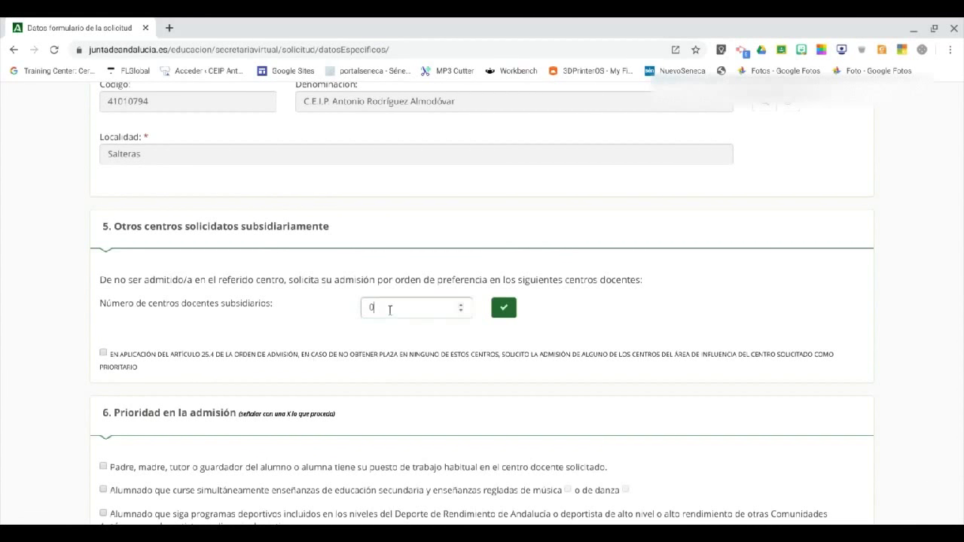
left_click(460, 304)
left_click(504, 309)
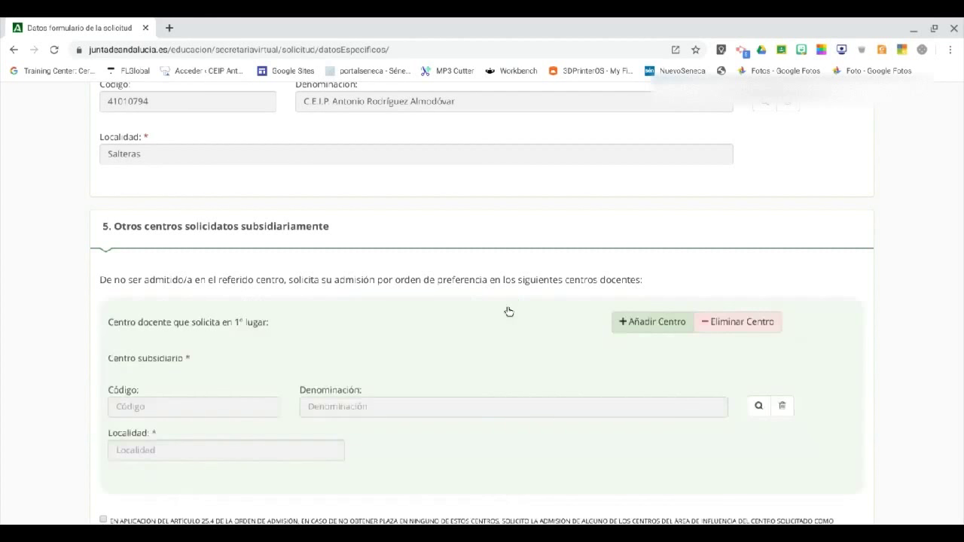
scroll(423, 340, "down", 1)
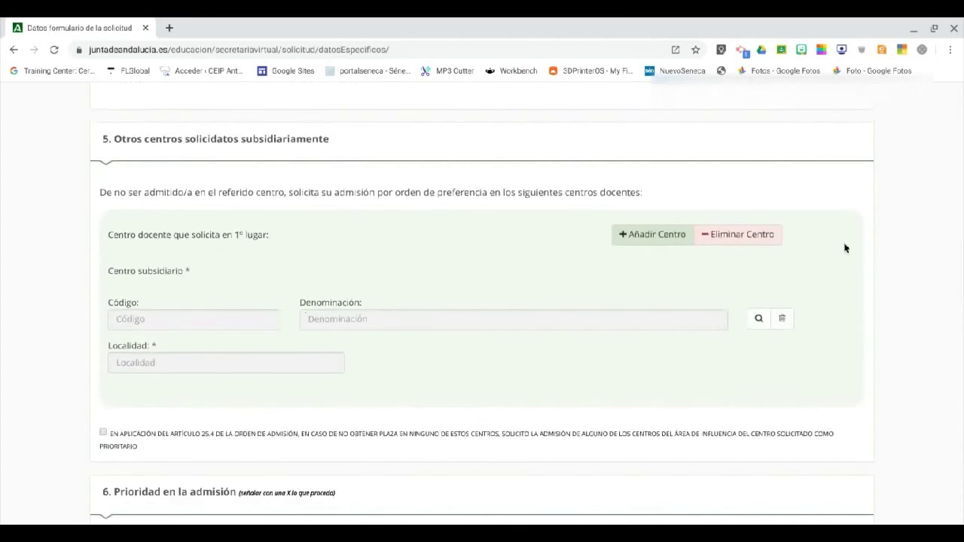
Search 'salteras' and pick C.E.I.P. Francisca Pérez Cerpa as the subsidiary centre.
left_click(758, 318)
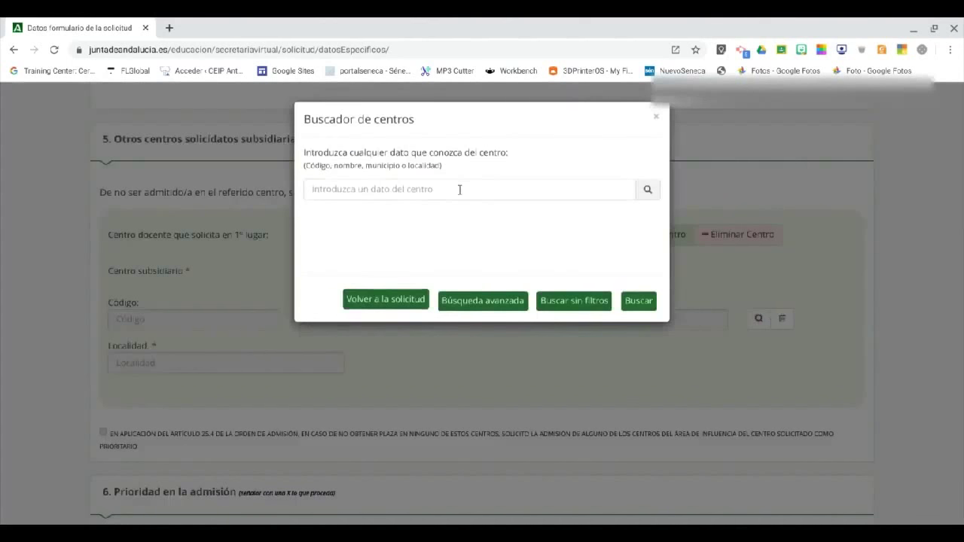
left_click(459, 189)
type("salteras")
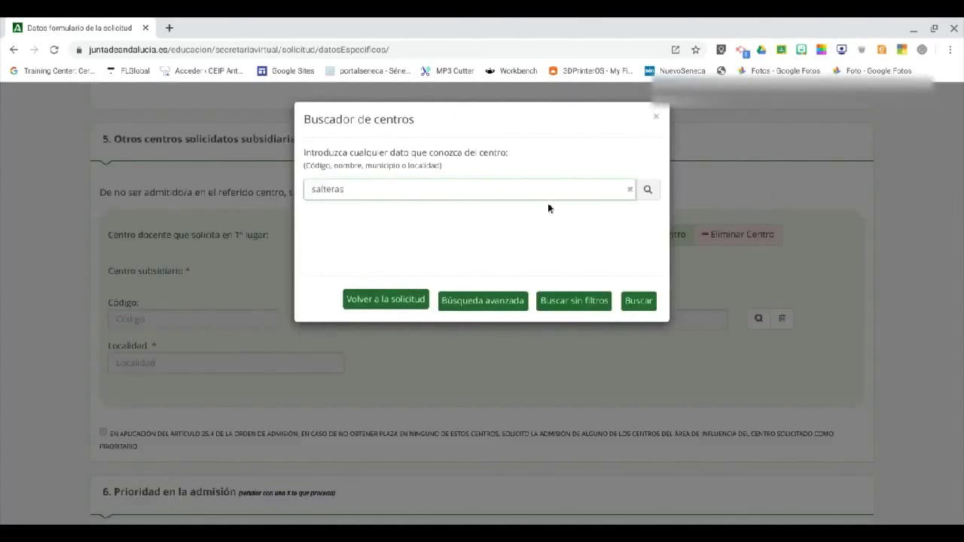
left_click(647, 189)
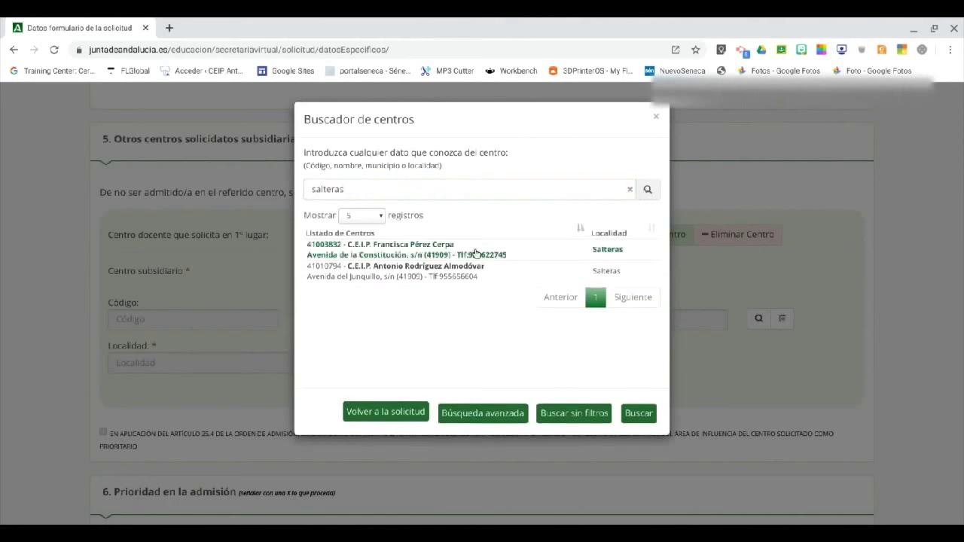
left_click(420, 253)
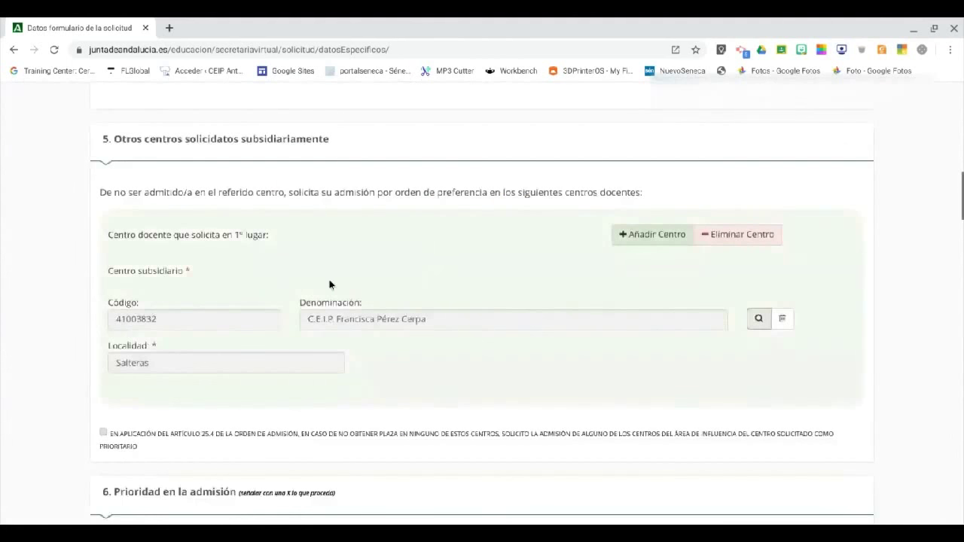
scroll(329, 284, "down", 1)
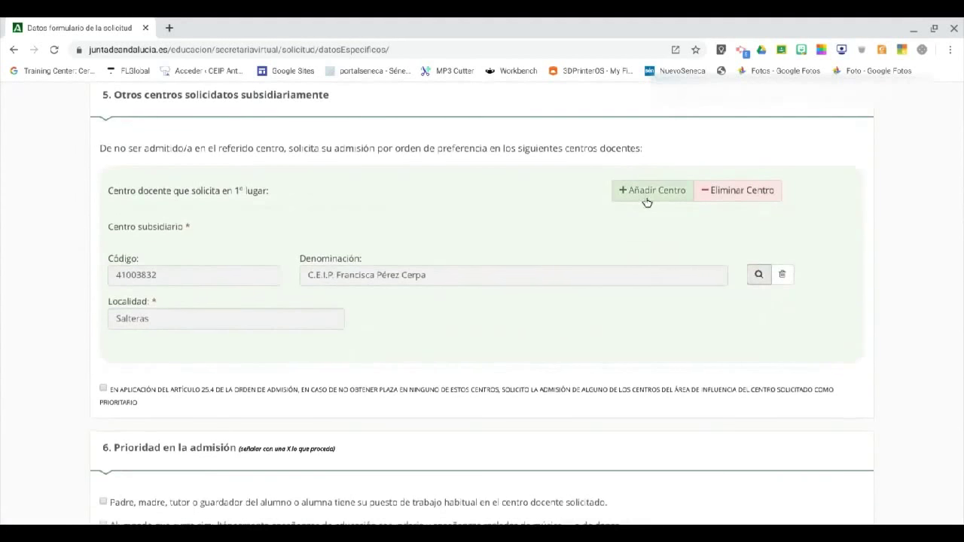
Add a second subsidiary centre entry, then delete it again.
left_click(646, 199)
scroll(430, 411, "down", 3)
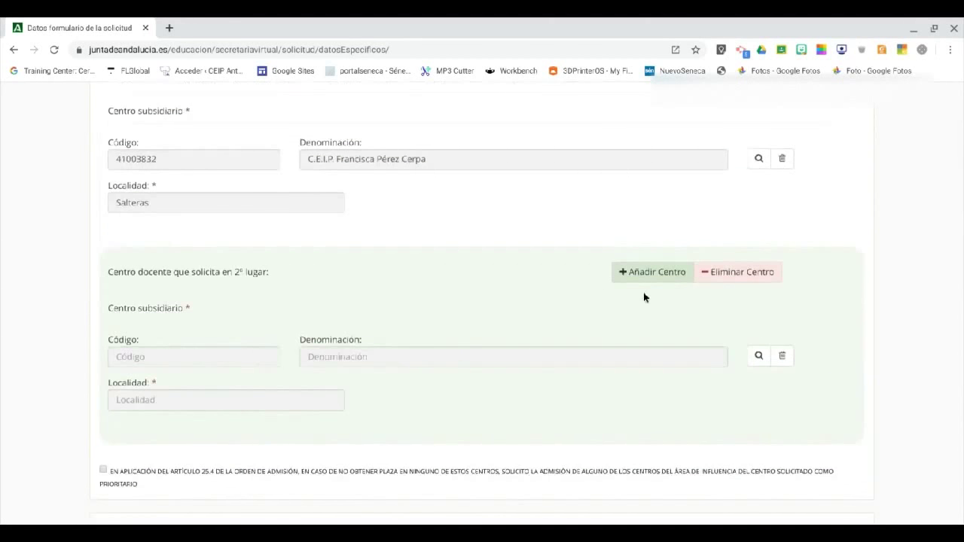
left_click(725, 278)
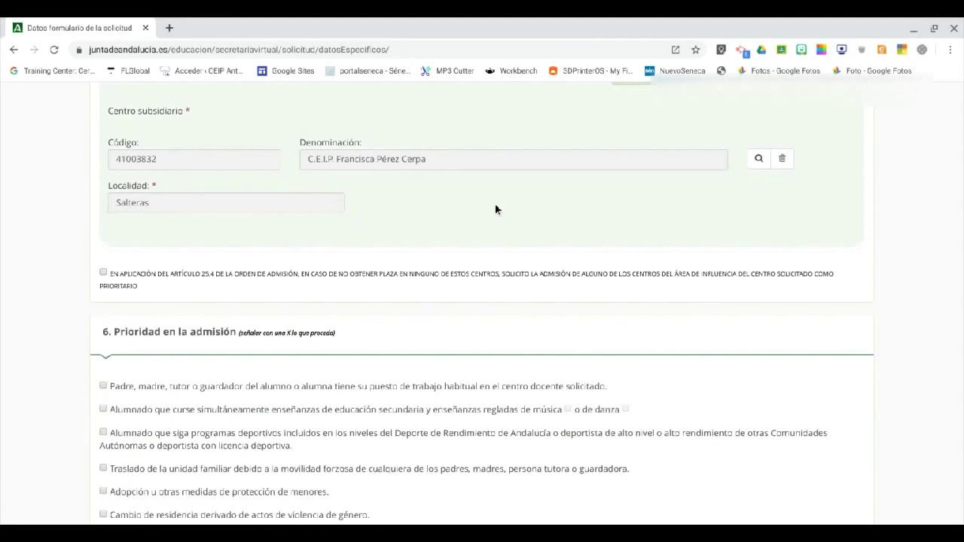
scroll(496, 205, "down", 1)
Tick the priority option for pupils simultaneously taking secondary and music or dance studies.
scroll(496, 205, "down", 5)
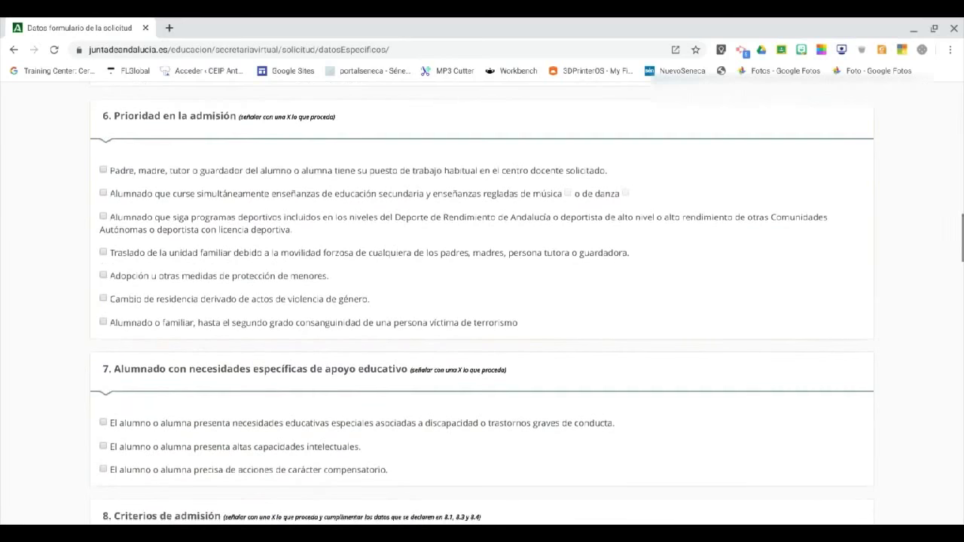
scroll(223, 133, "down", 1)
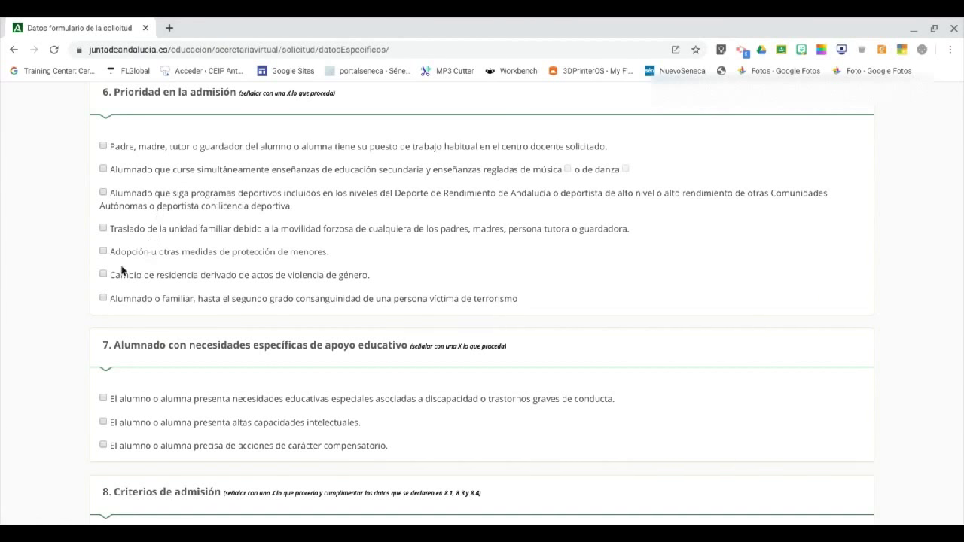
left_click(104, 169)
scroll(165, 193, "down", 2)
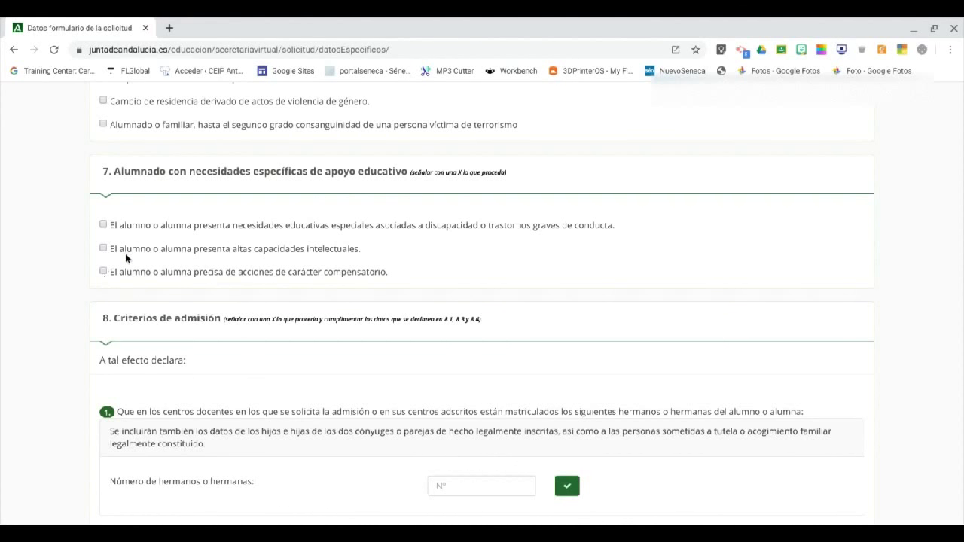
scroll(125, 253, "down", 2)
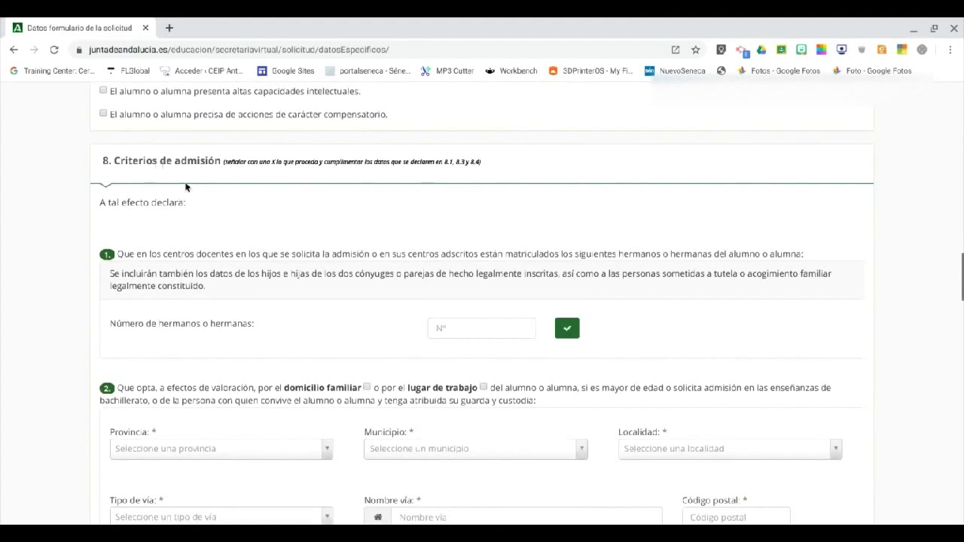
scroll(186, 187, "down", 1)
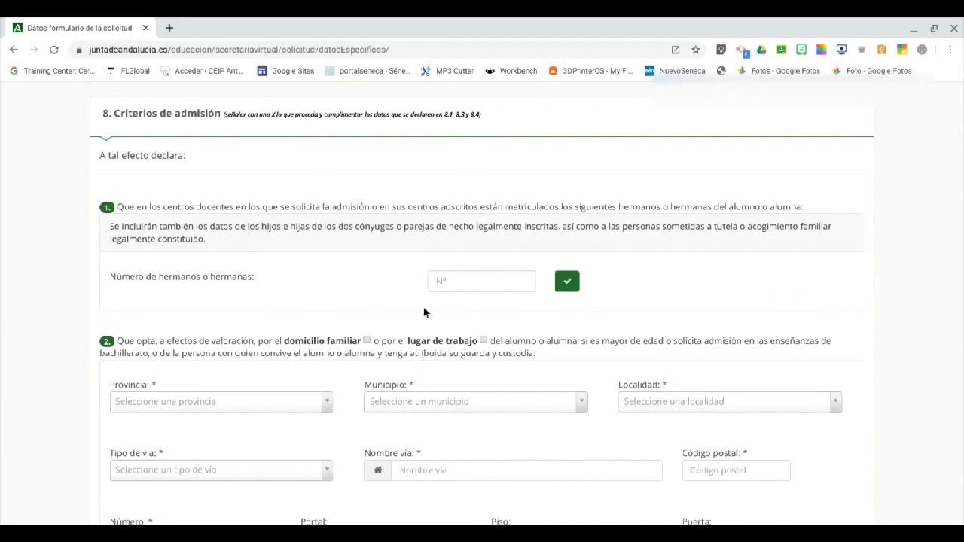
left_click(473, 283)
Set the sibling count to 2 and enter the first sibling's first name and surnames.
type("2")
left_click(567, 281)
scroll(411, 348, "down", 1)
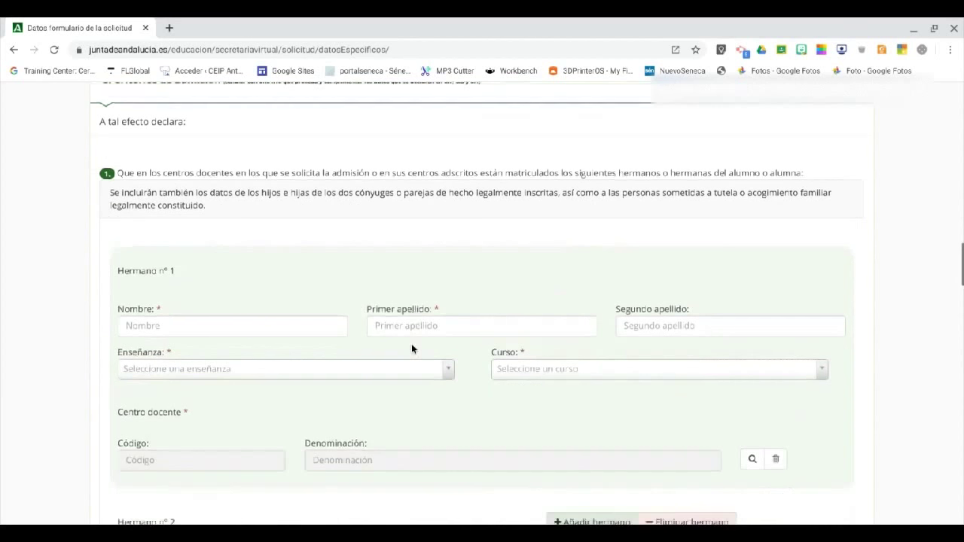
scroll(411, 349, "down", 3)
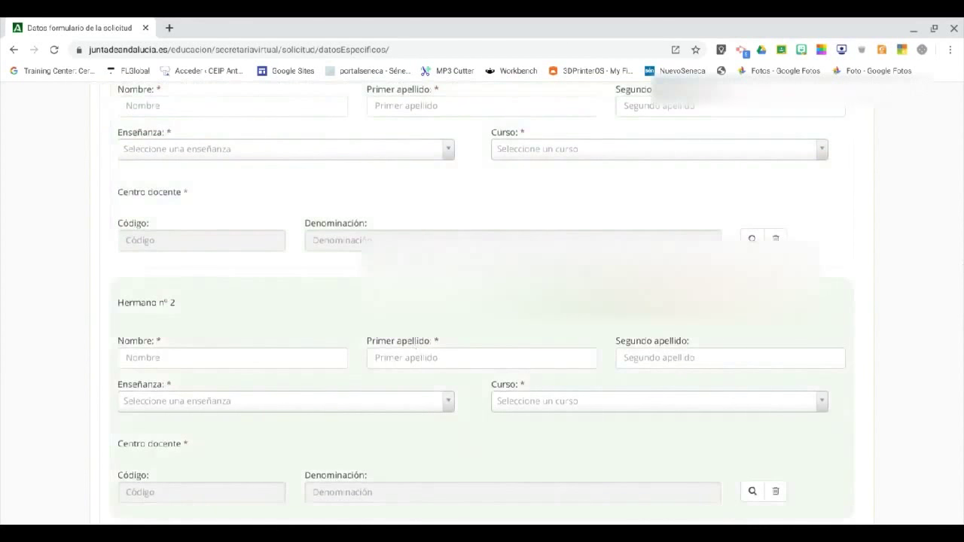
scroll(482, 301, "up", 2)
left_click(296, 254)
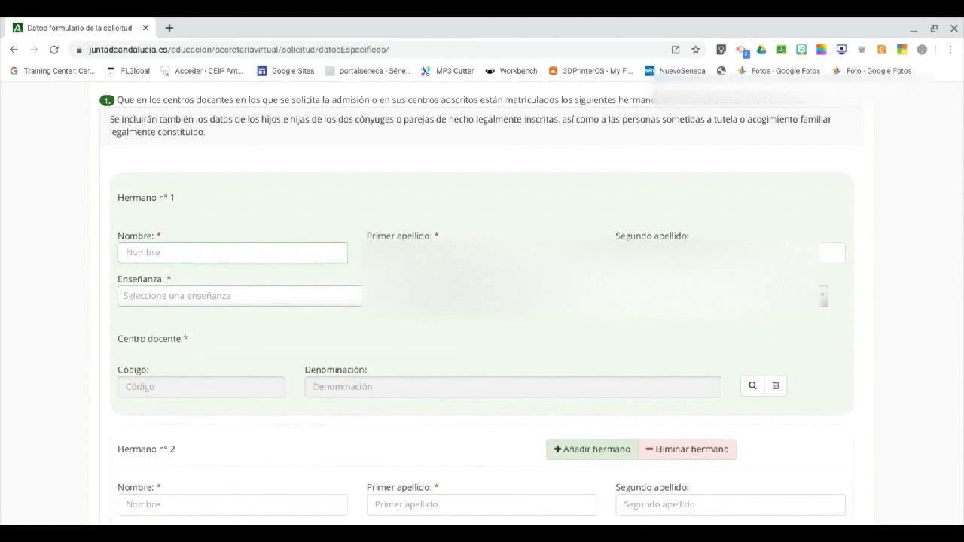
type("Daniela")
key("Tab")
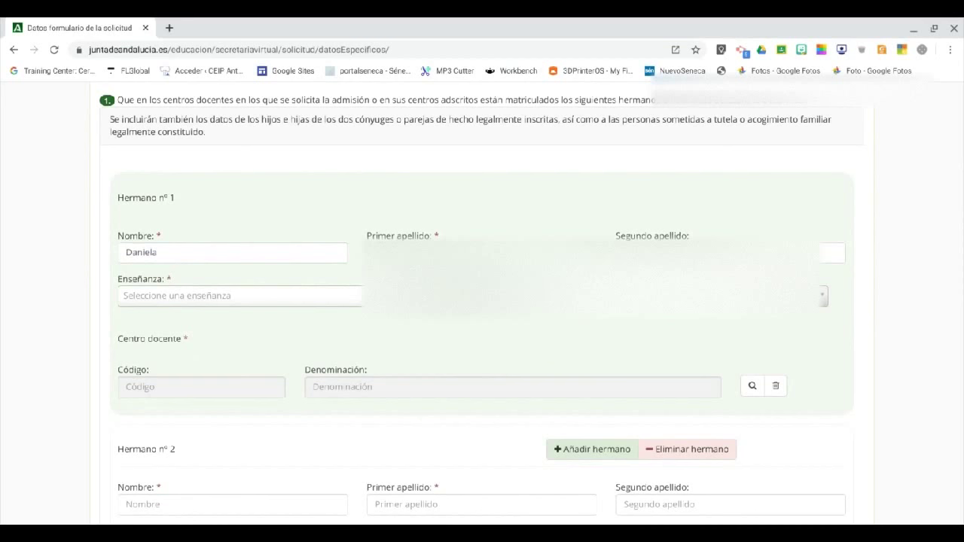
left_click(832, 253)
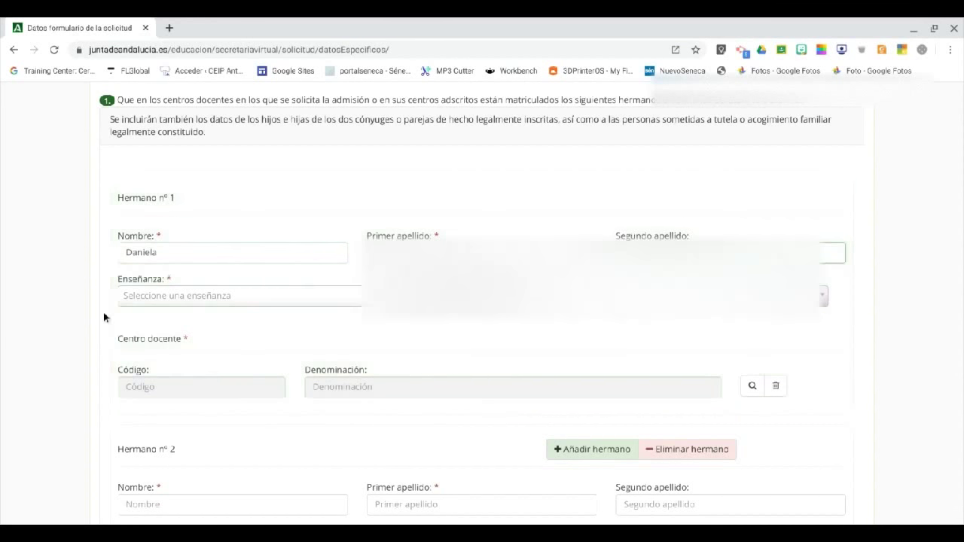
Set the first sibling's stage to Educación Primaria and course to 5º de Educ. Prima.
left_click(151, 296)
left_click(162, 353)
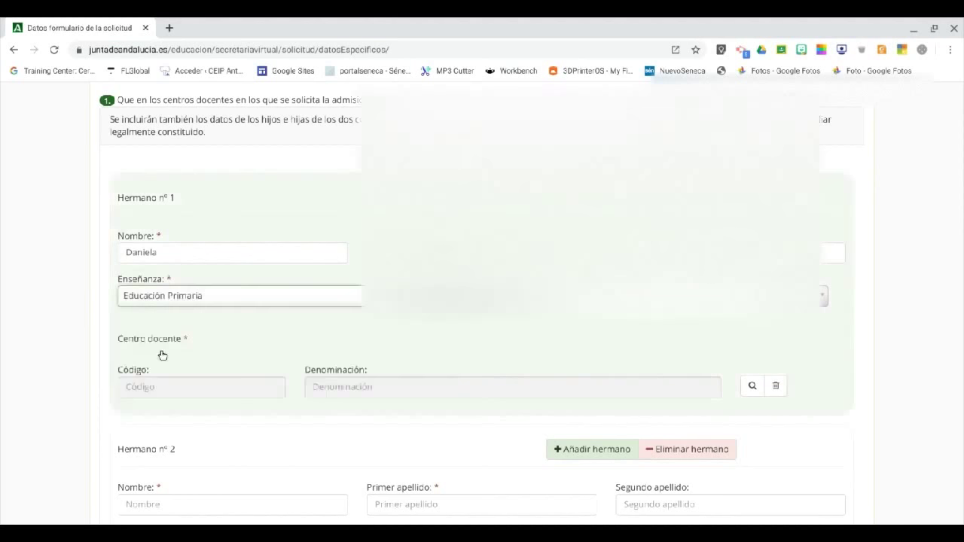
left_click(822, 296)
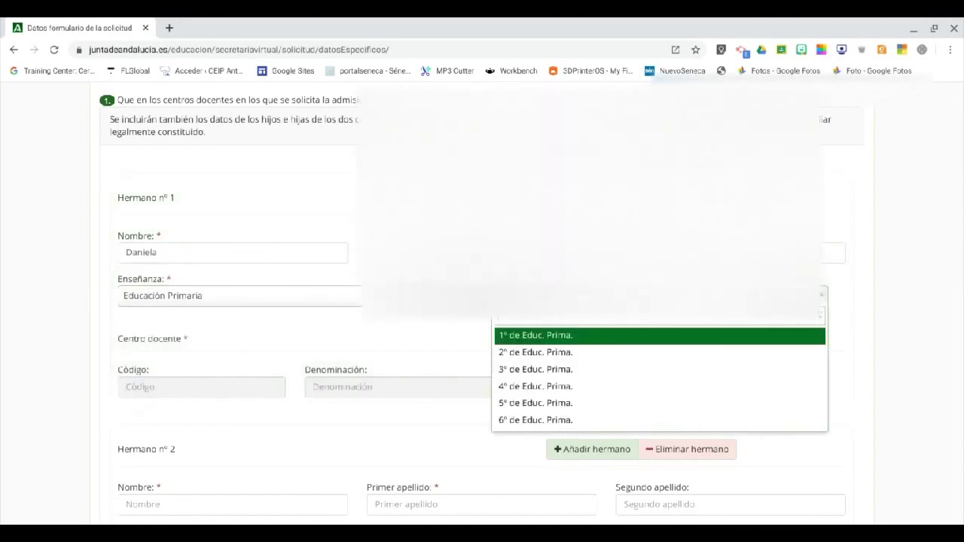
left_click(523, 404)
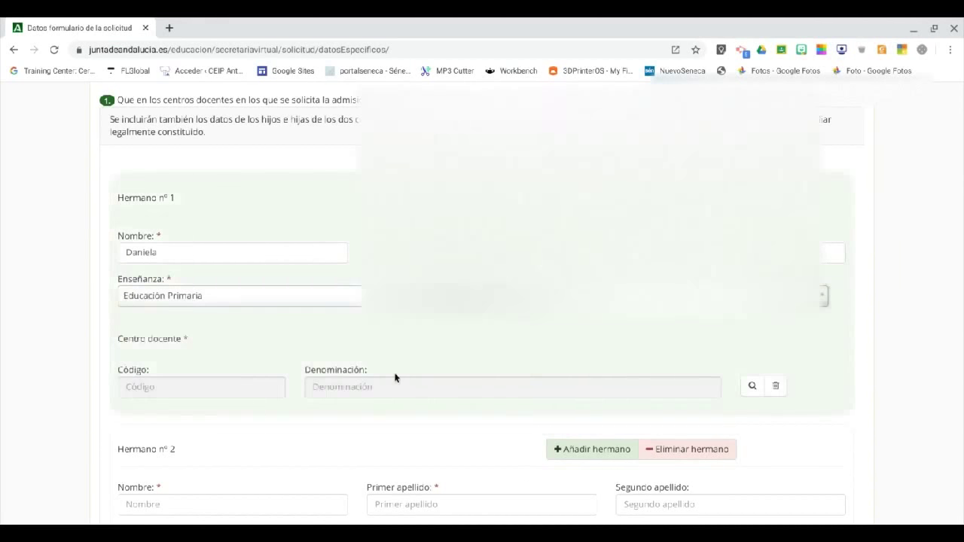
scroll(394, 377, "down", 1)
Search schools for 'salteras' and pick C.E.I.P. Antonio Rodríguez Almodóvar (41010794).
left_click(752, 345)
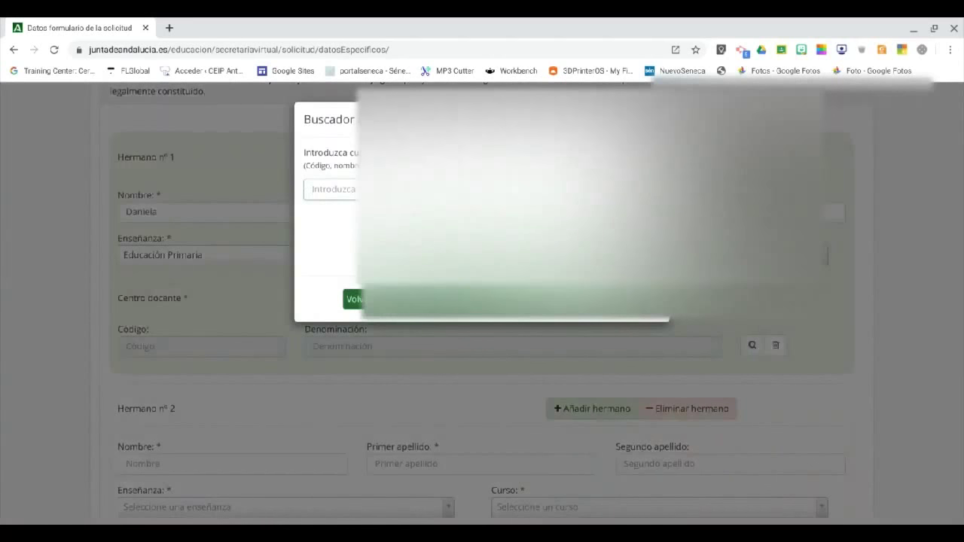
type("salteras")
key("Return")
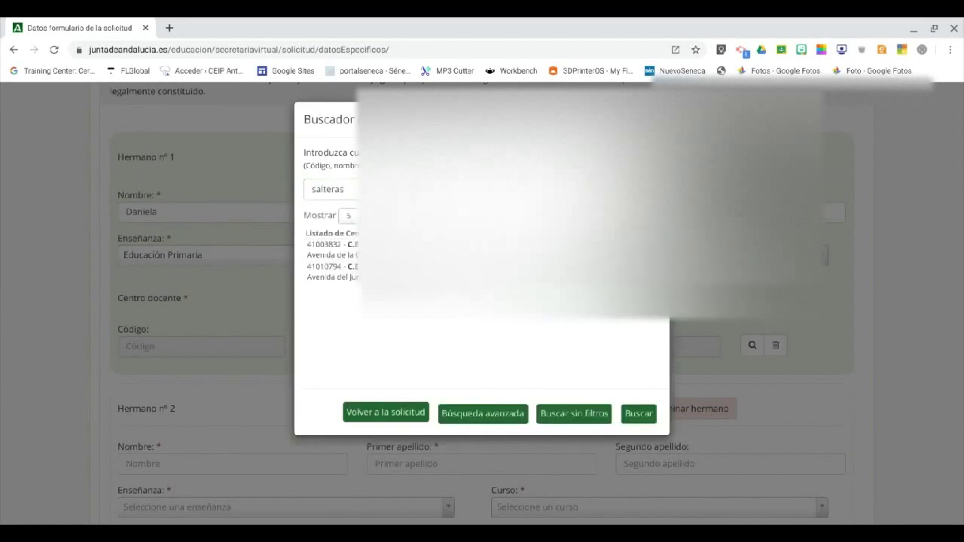
left_click(331, 272)
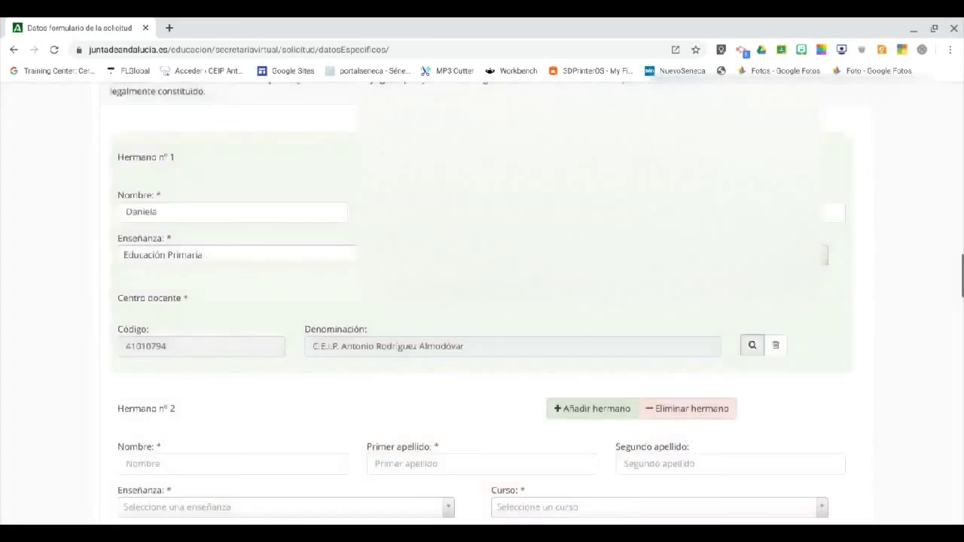
scroll(482, 302, "down", 2)
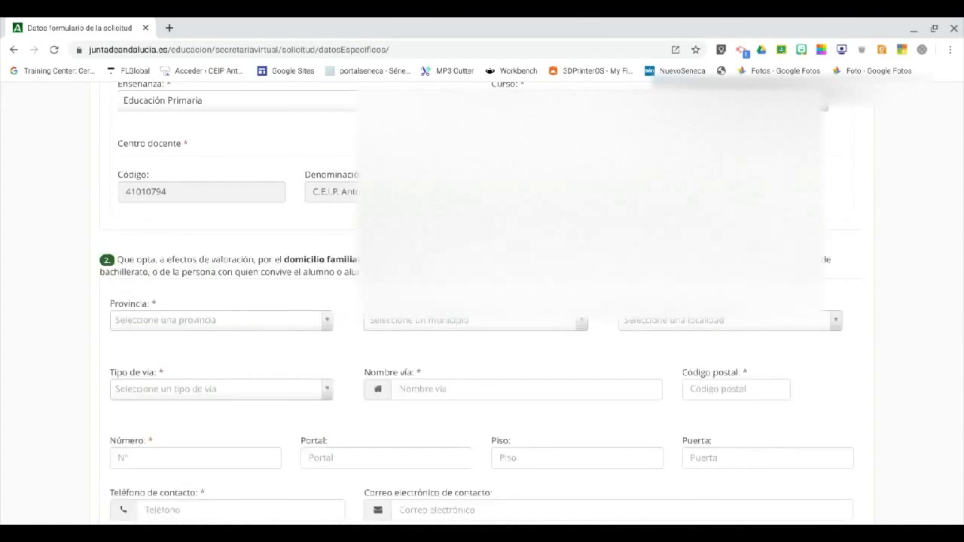
scroll(481, 301, "down", 1)
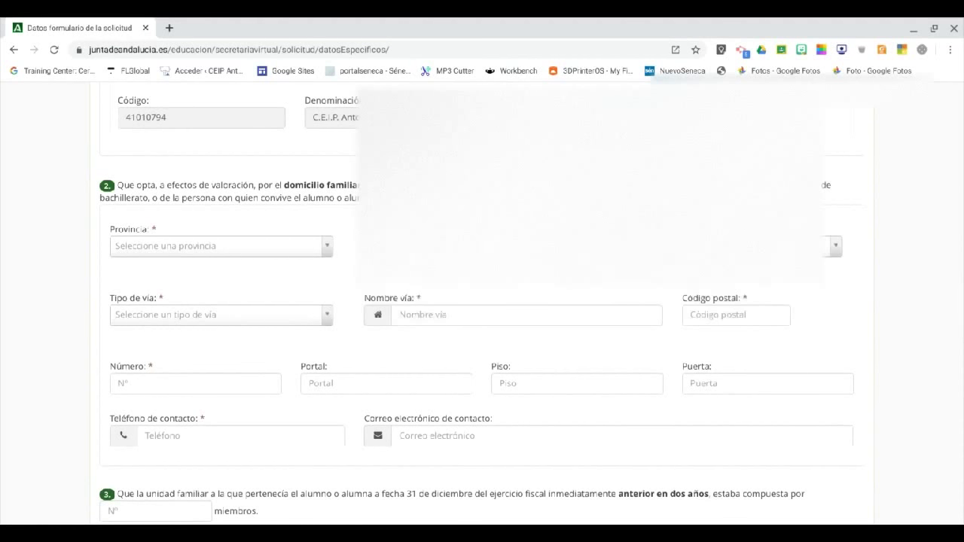
Choose the family home for valuation, with province Sevilla, municipality and locality Salteras.
left_click(483, 184)
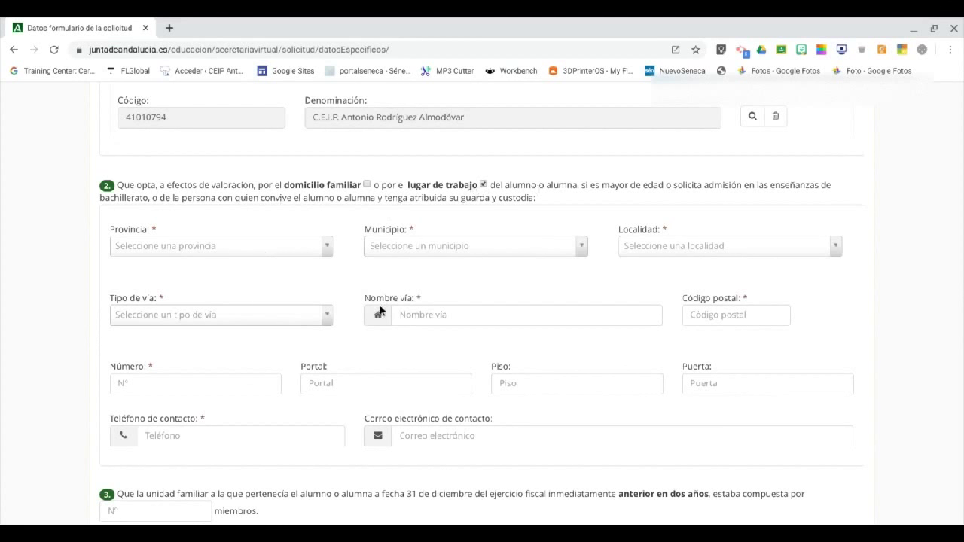
left_click(366, 185)
left_click(327, 245)
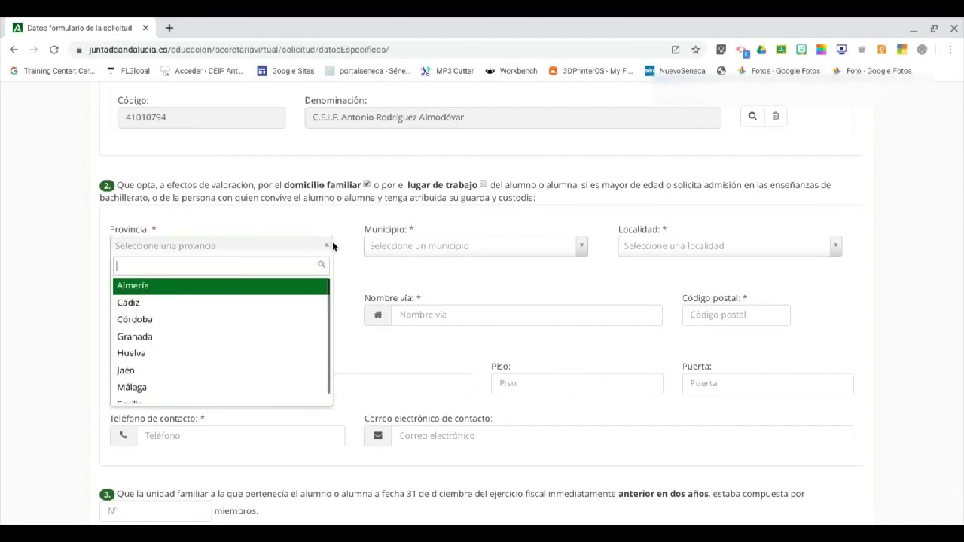
type("sev")
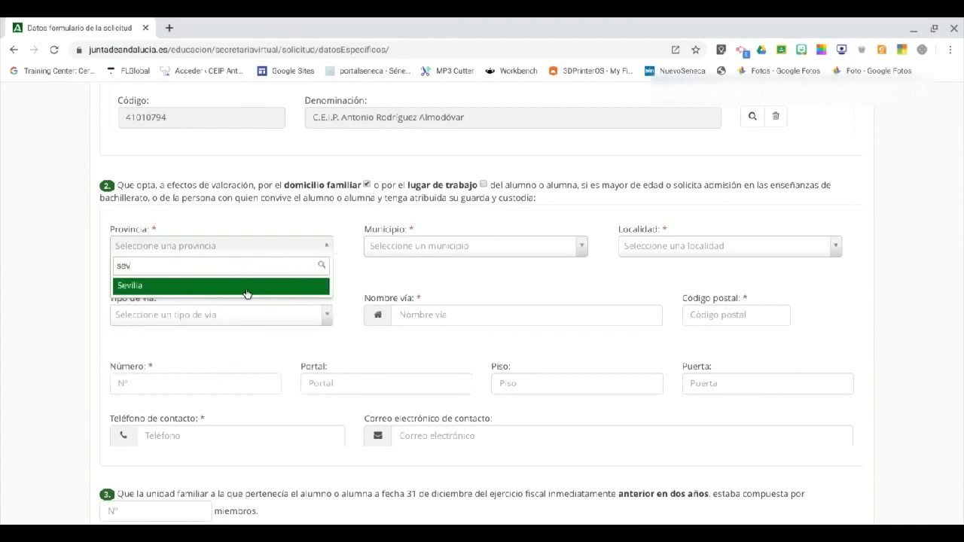
left_click(242, 290)
left_click(431, 246)
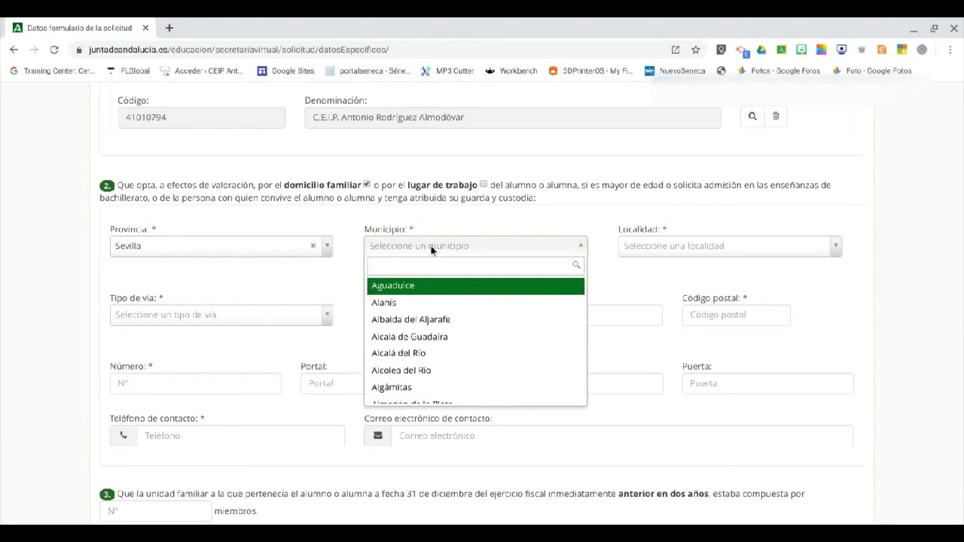
type("sal")
left_click(388, 302)
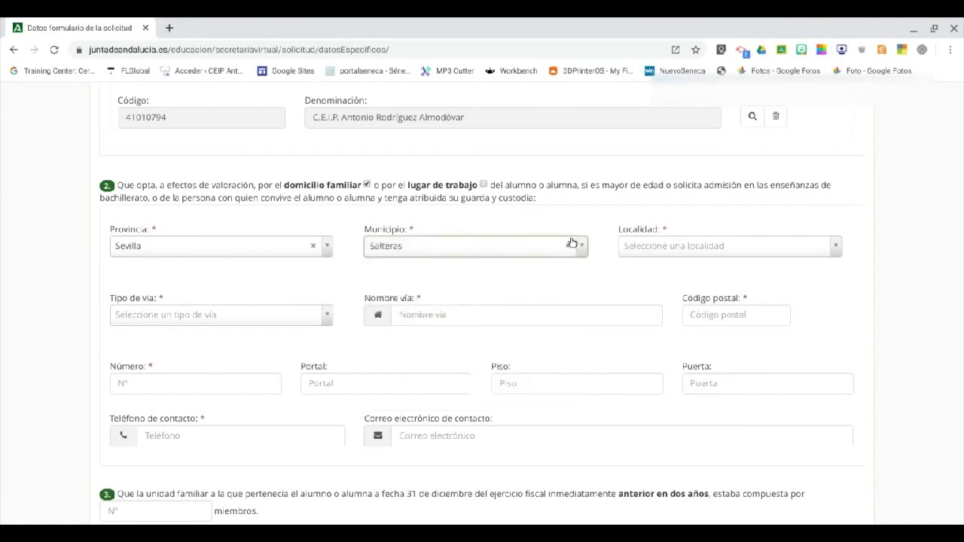
left_click(667, 245)
left_click(641, 353)
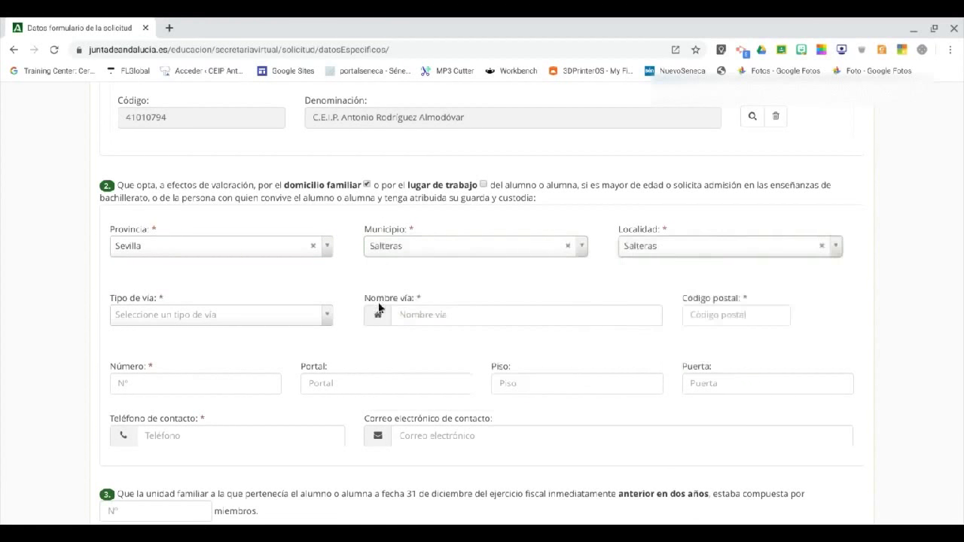
left_click(310, 317)
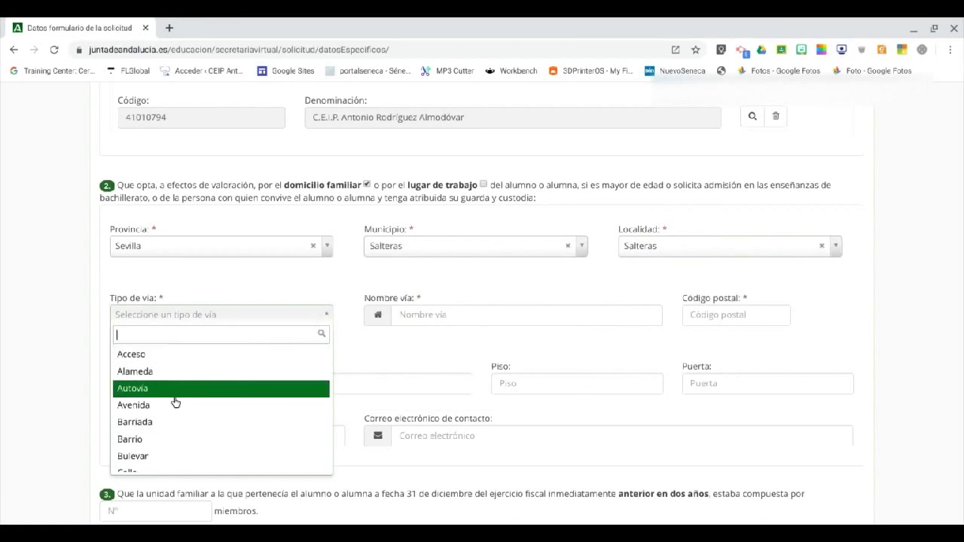
left_click(172, 402)
left_click(433, 317)
type("Av")
key("BackSpace")
key("BackSpace")
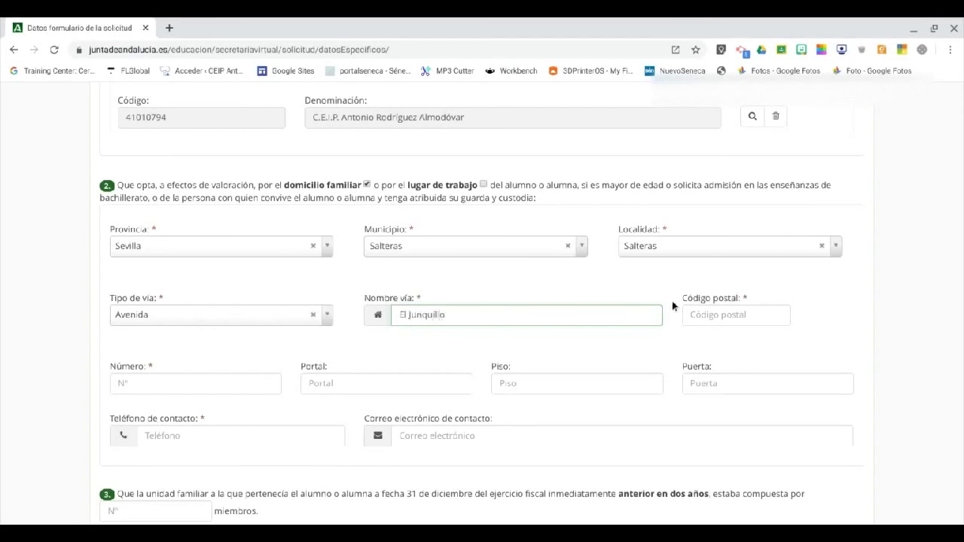
left_click(736, 311)
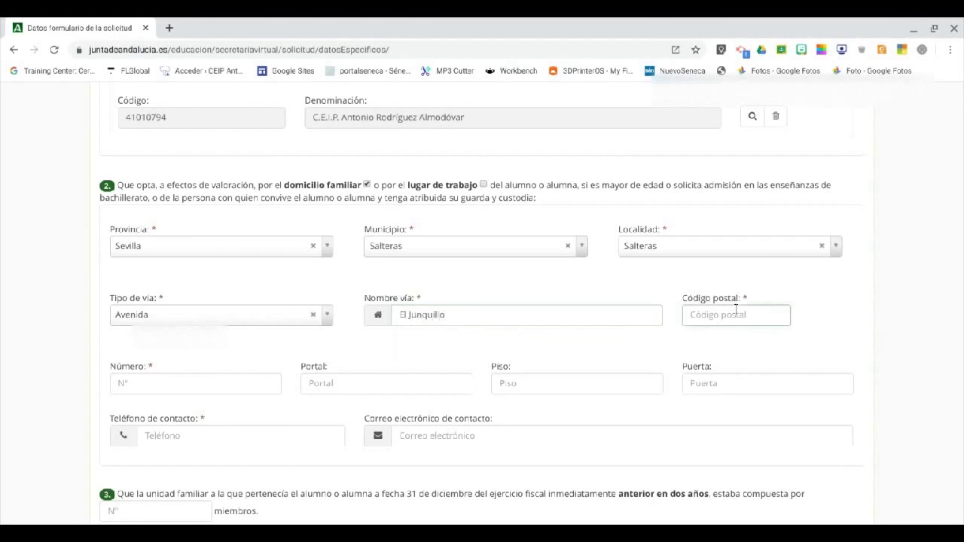
left_click(261, 379)
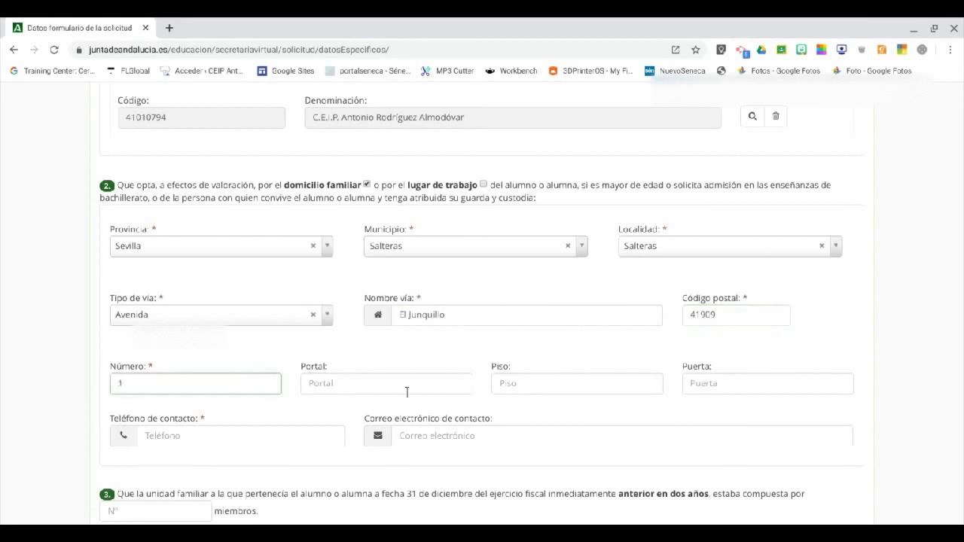
Fill in the contact phone and move on to the contact e-mail field.
scroll(409, 392, "down", 1)
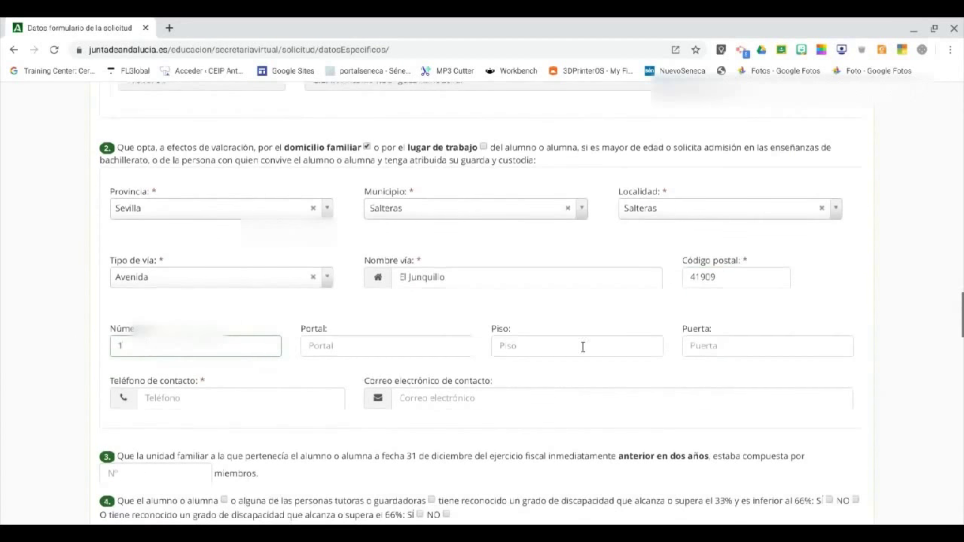
scroll(430, 348, "down", 1)
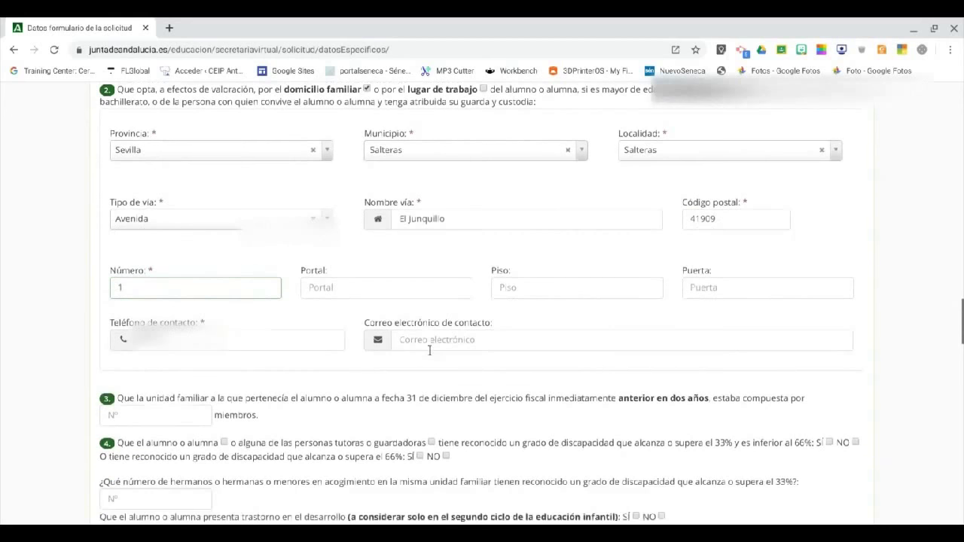
left_click(294, 345)
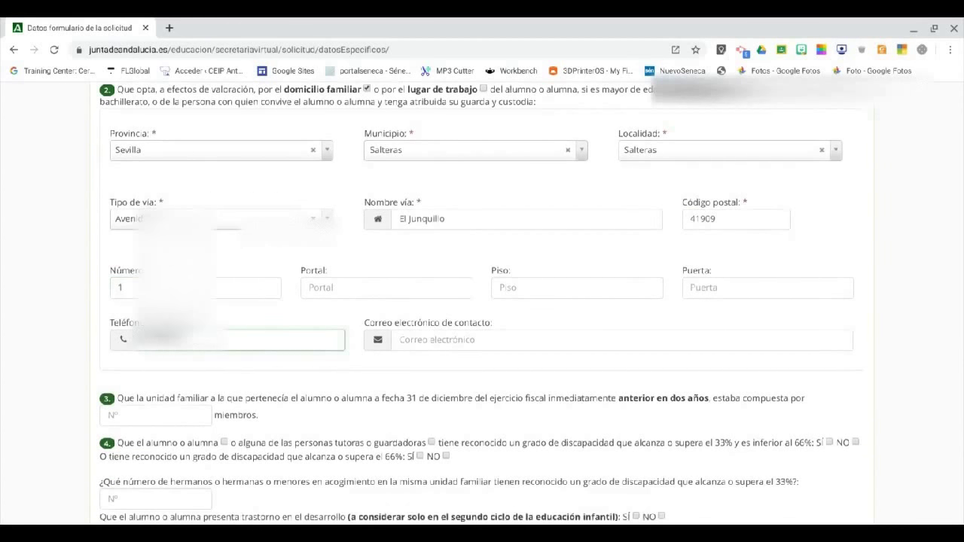
left_click(443, 341)
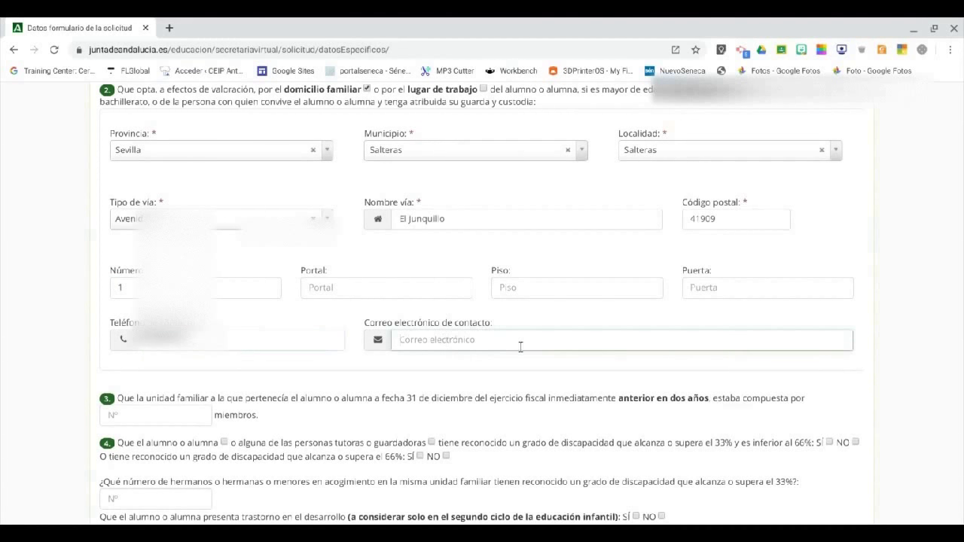
scroll(471, 354, "down", 3)
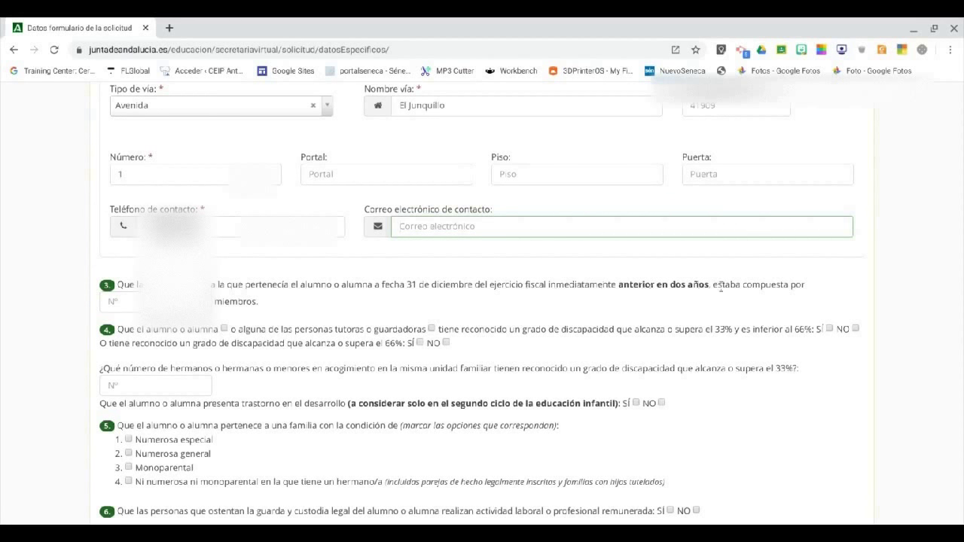
Enter 4 family members, then try and clear the question 4 disability answers.
left_click(119, 302)
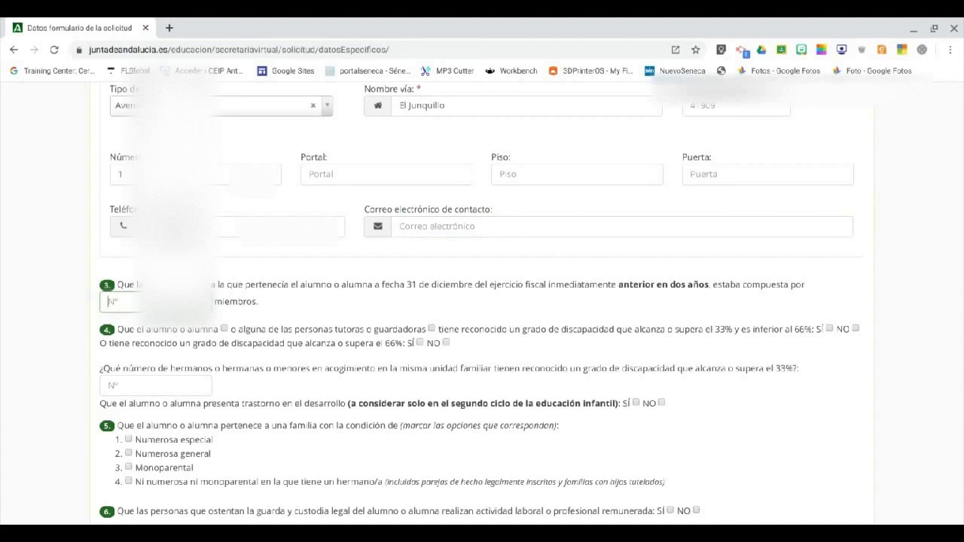
type("4")
scroll(285, 307, "down", 1)
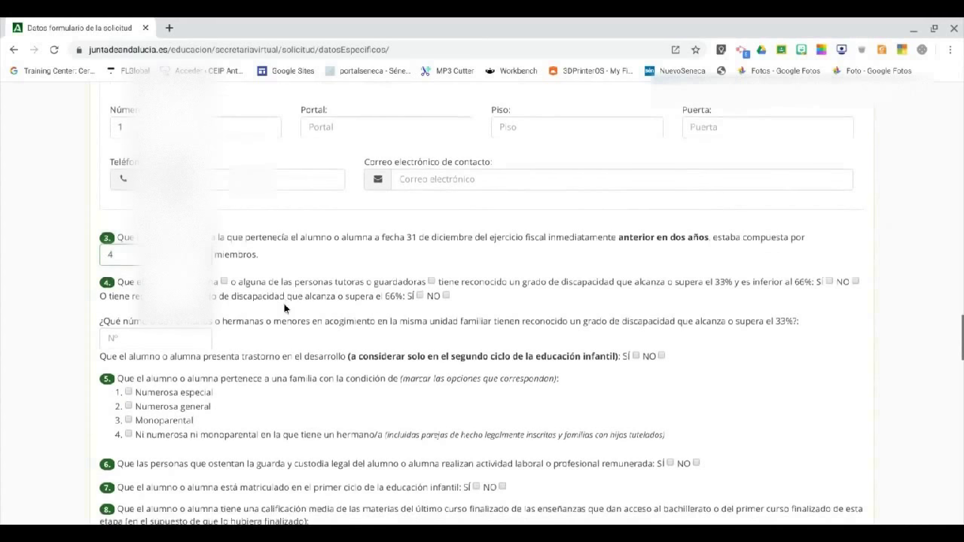
left_click(225, 282)
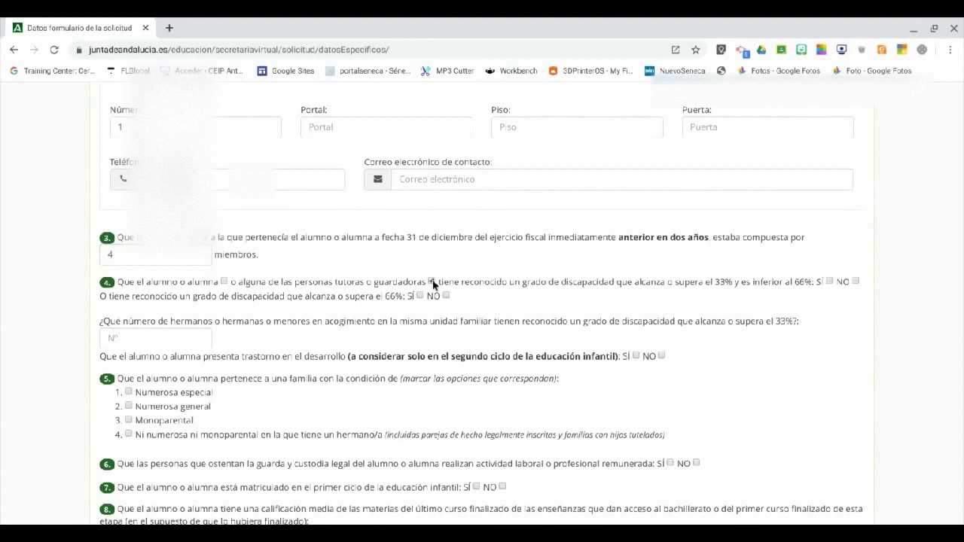
left_click(829, 281)
left_click(855, 283)
Answer SÍ to the child being enrolled in the first infant-education cycle.
scroll(204, 330, "down", 1)
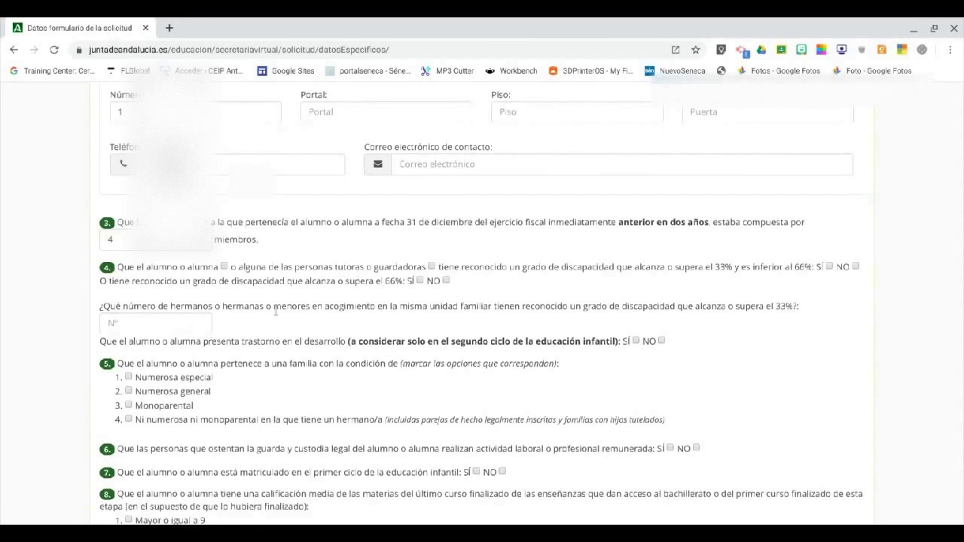
scroll(275, 309, "down", 3)
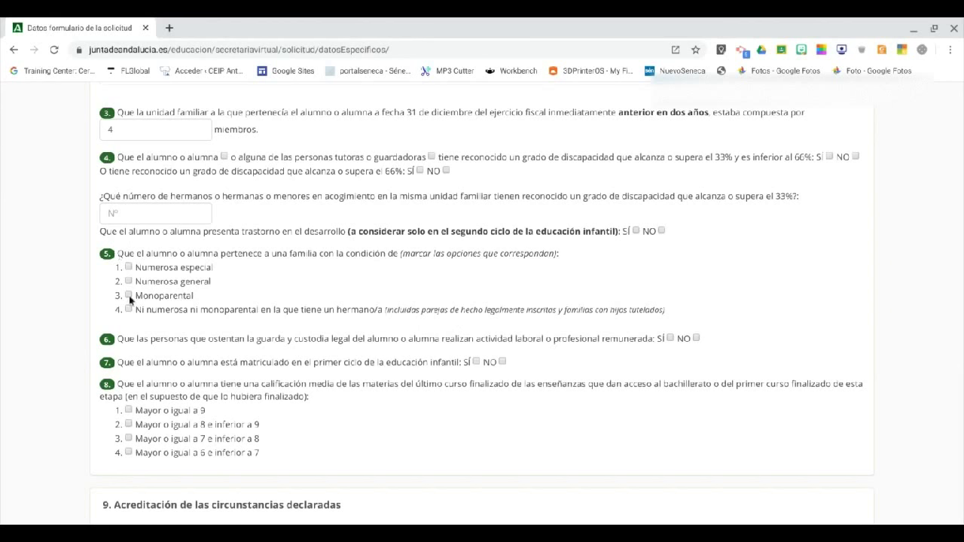
scroll(156, 298, "down", 1)
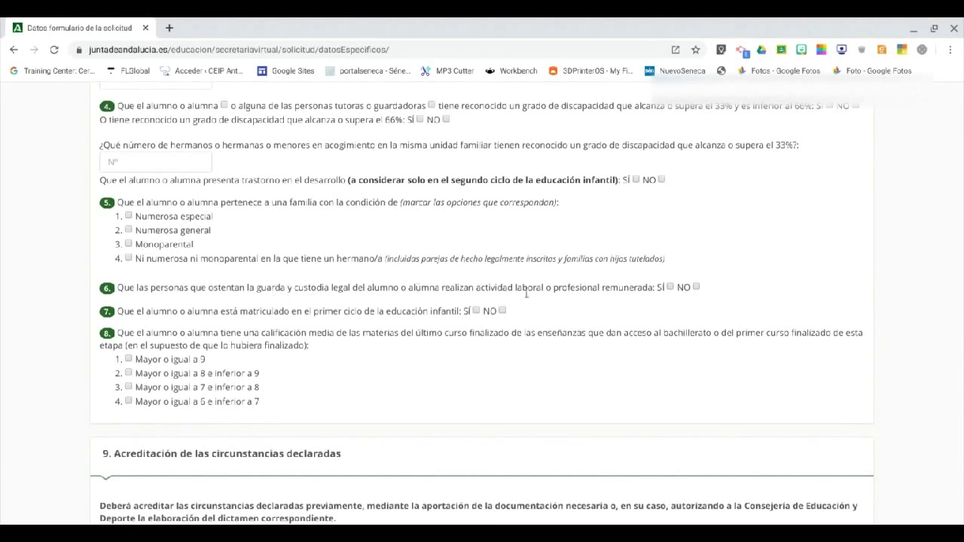
left_click(669, 287)
scroll(332, 357, "down", 1)
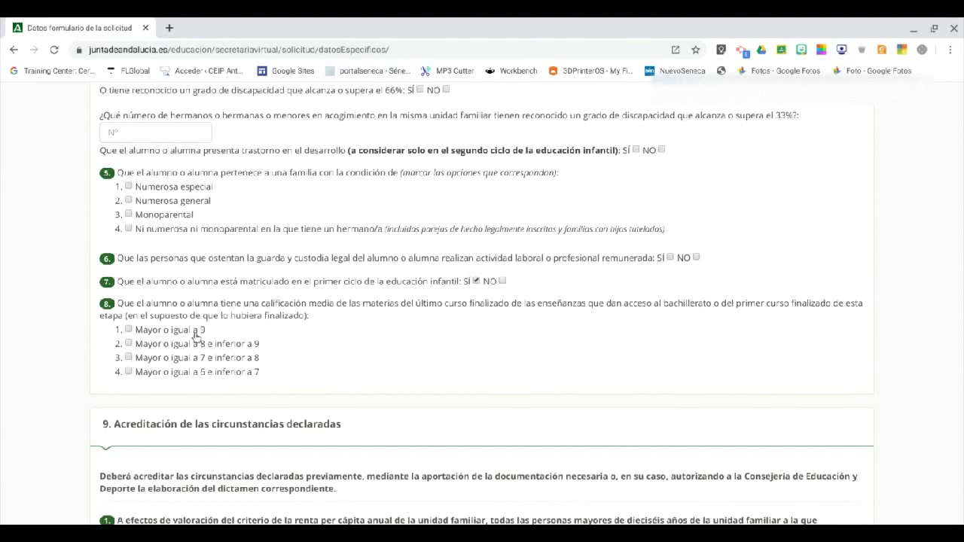
scroll(186, 358, "down", 3)
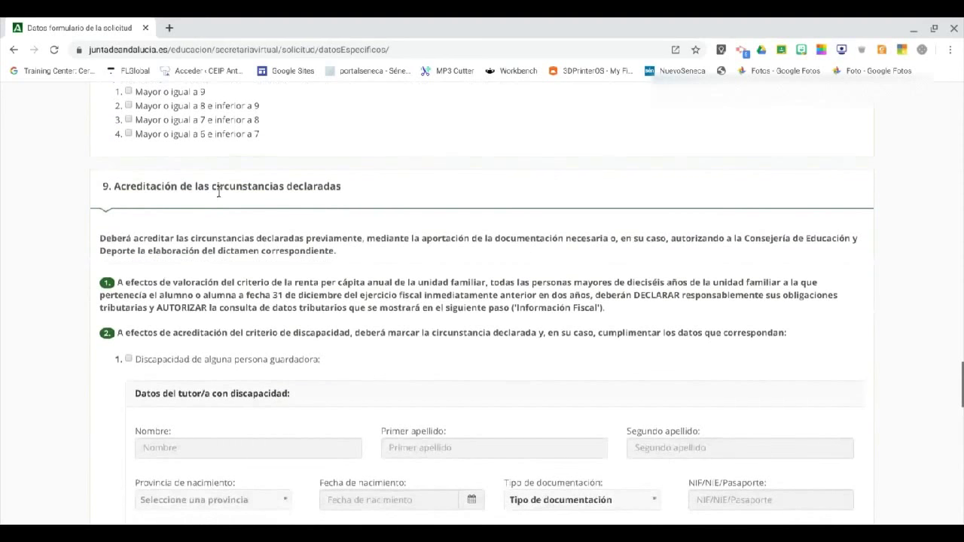
Scroll down to the opposition section and tick the Domicilio familiar circumstance.
scroll(219, 207, "down", 2)
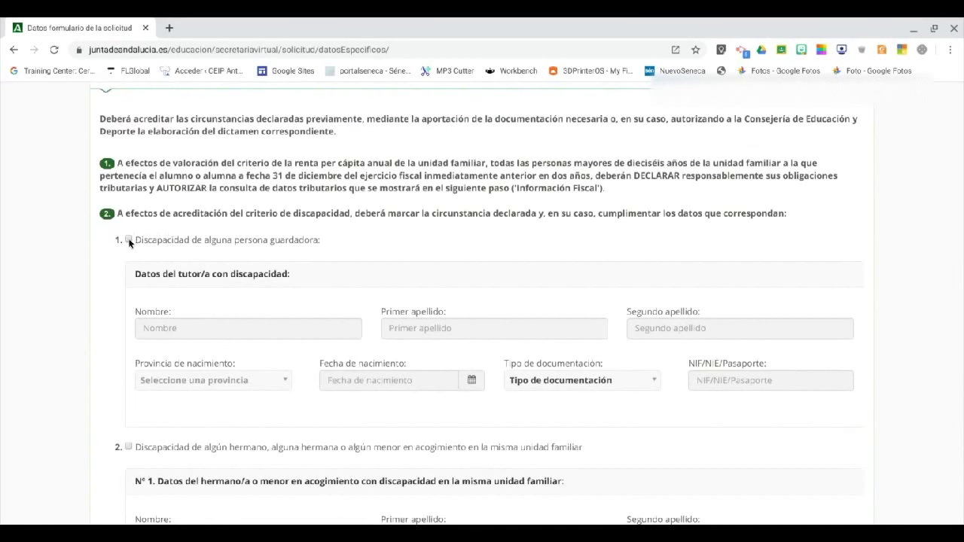
scroll(130, 241, "down", 3)
scroll(128, 241, "down", 4)
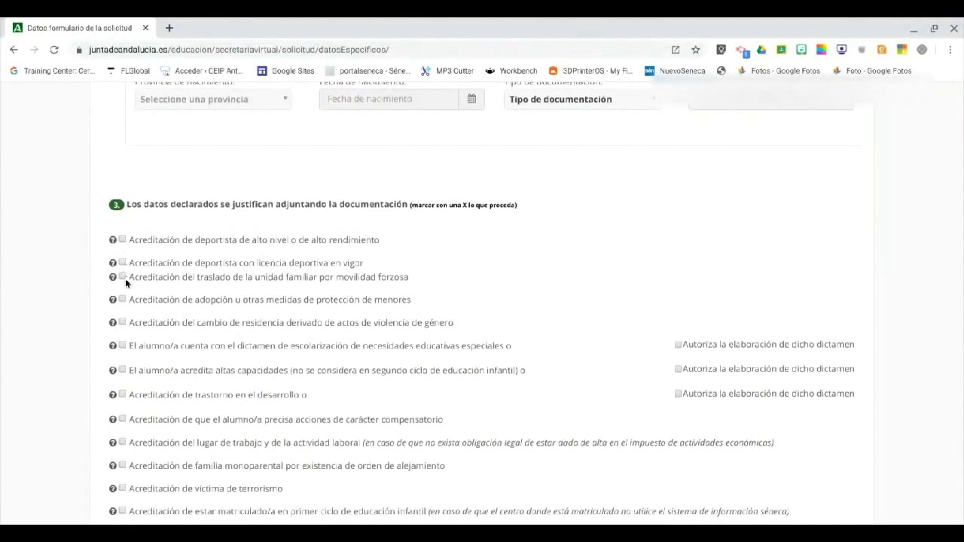
scroll(126, 279, "down", 2)
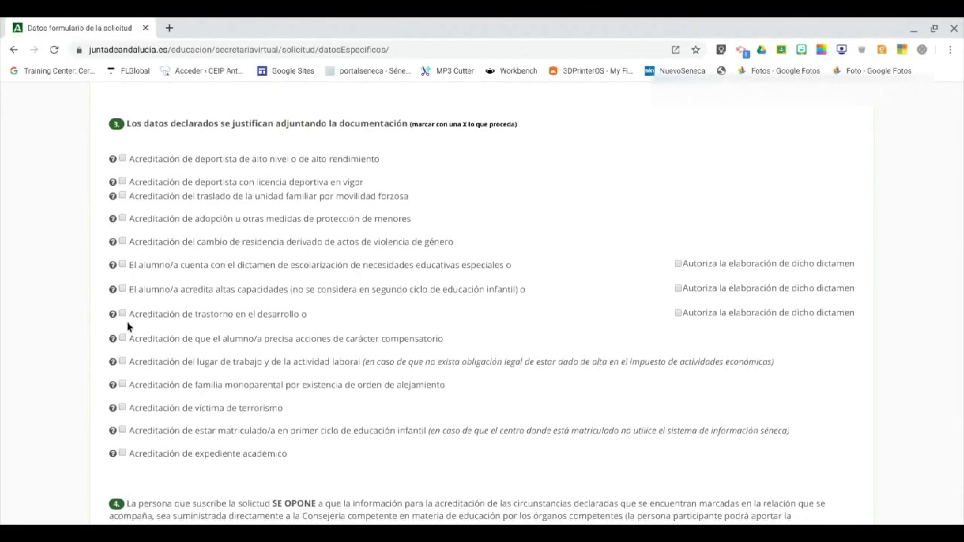
mouse_move(130, 339)
mouse_move(144, 354)
scroll(187, 363, "down", 1)
scroll(188, 358, "down", 1)
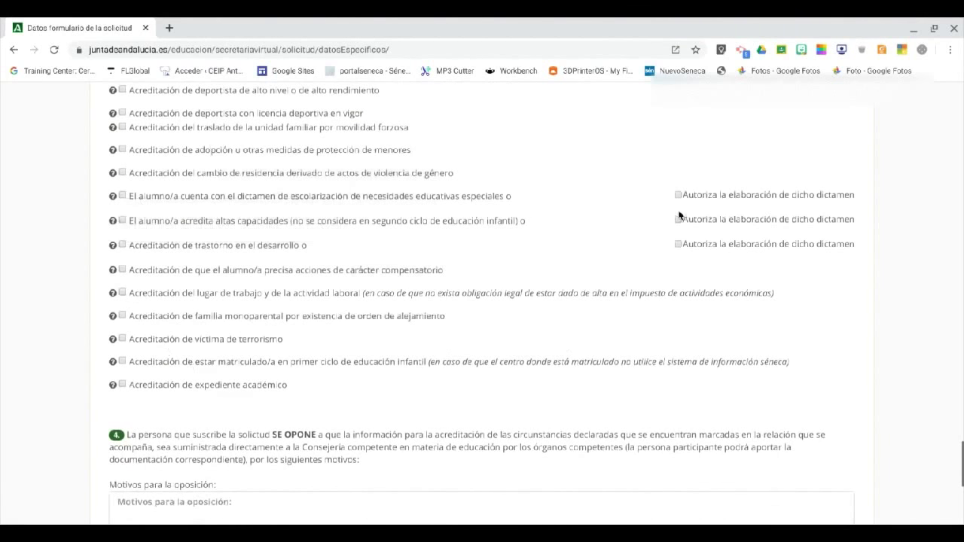
mouse_move(459, 197)
scroll(325, 281, "down", 3)
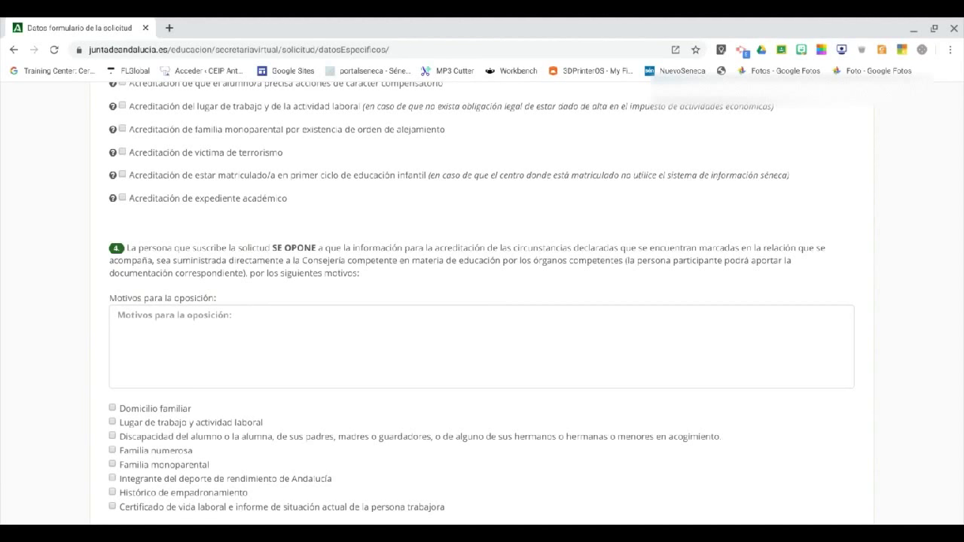
scroll(347, 277, "down", 2)
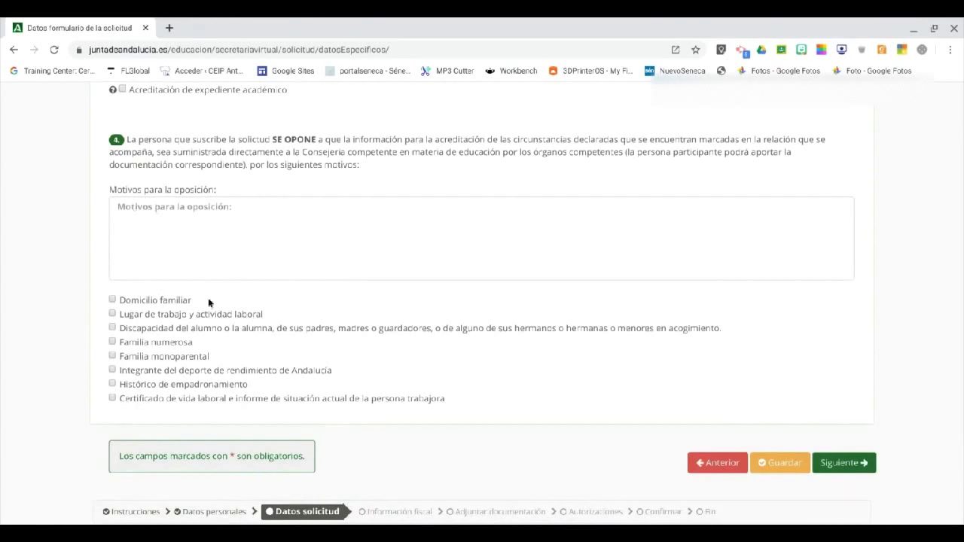
left_click(112, 300)
Continue to Información fiscal and bring Miembro nº 1's blank tax fields into view.
left_click(847, 464)
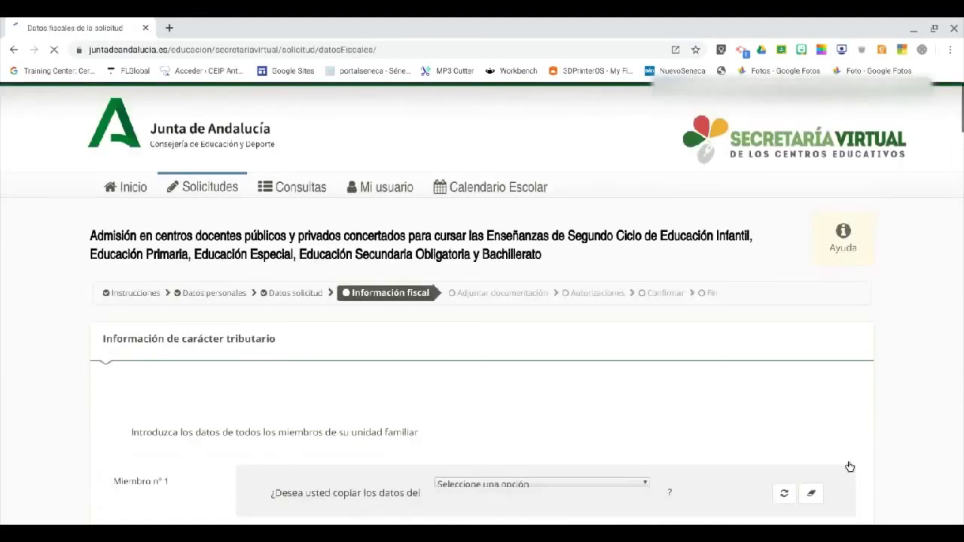
scroll(701, 384, "down", 4)
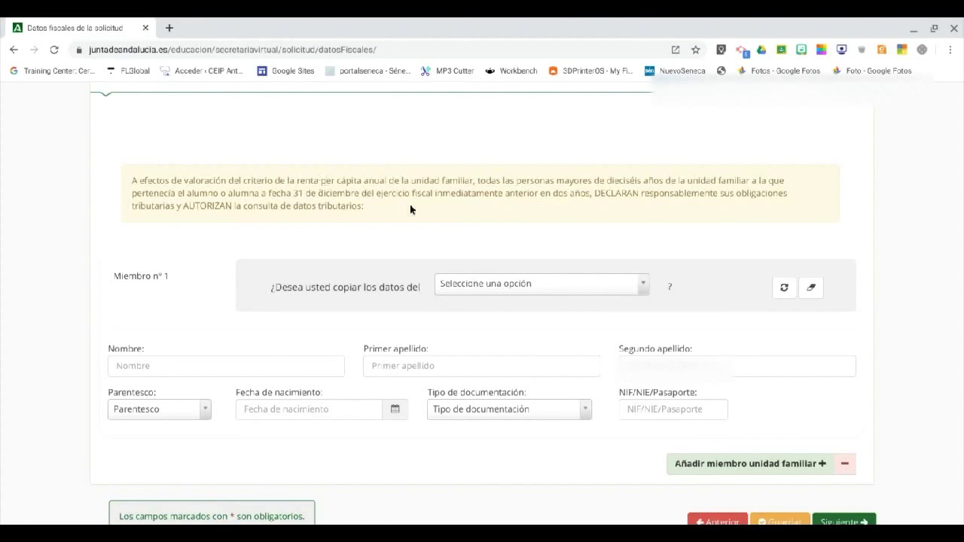
scroll(411, 209, "down", 1)
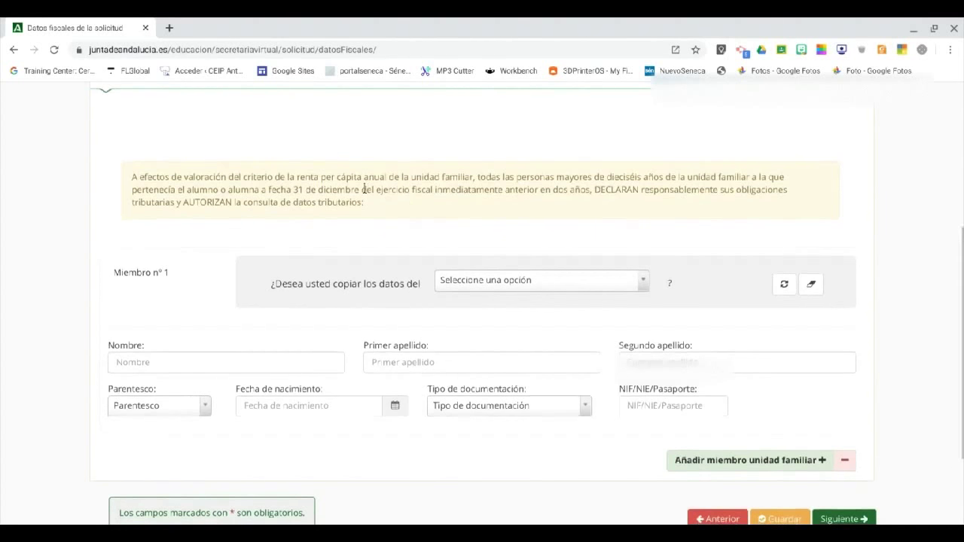
scroll(363, 188, "down", 1)
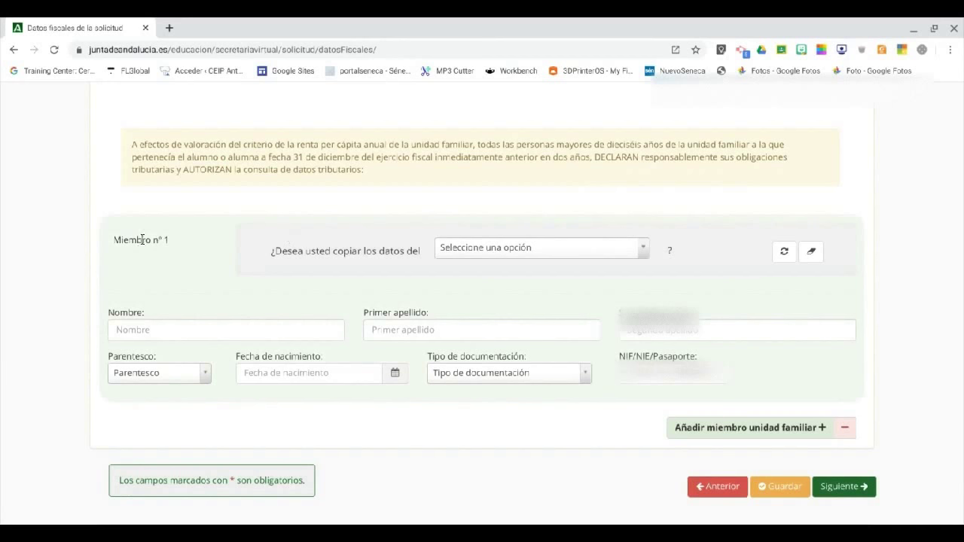
Copy the 'Representante Legal - Primer tutor/a' data into Miembro nº 1.
left_click(638, 256)
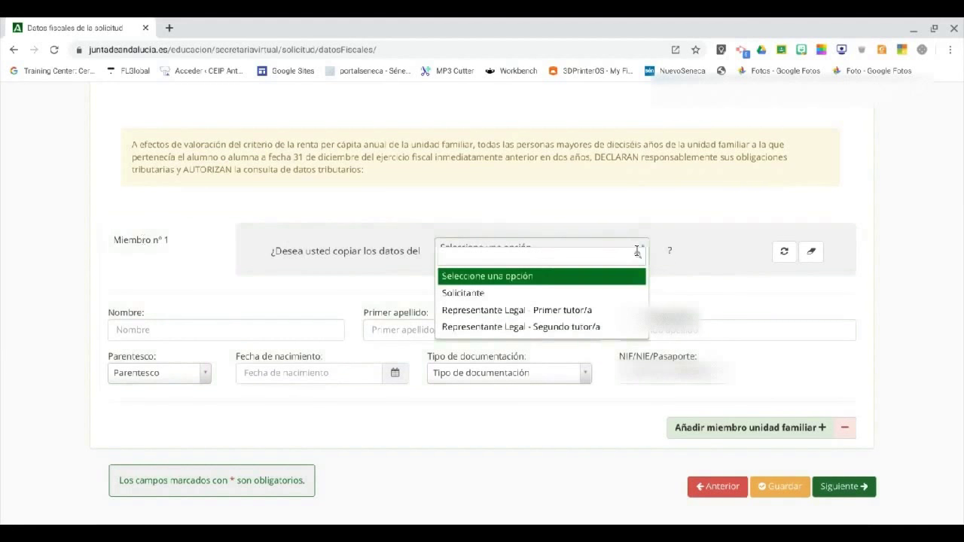
left_click(558, 315)
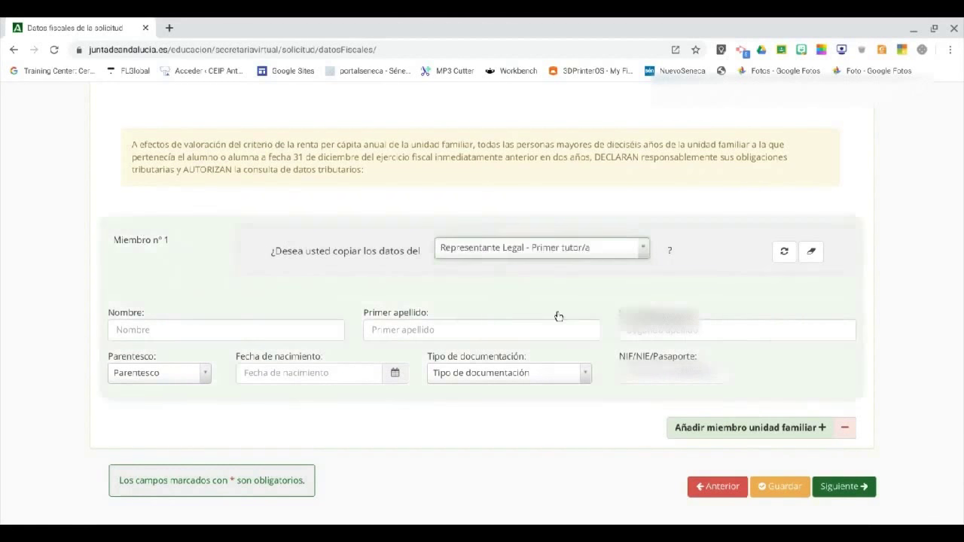
left_click(784, 256)
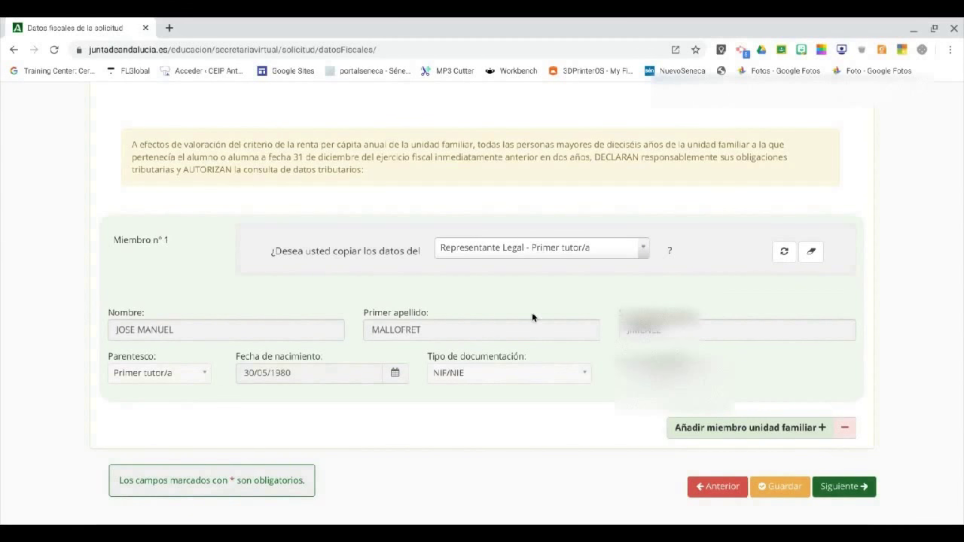
scroll(532, 317, "down", 1)
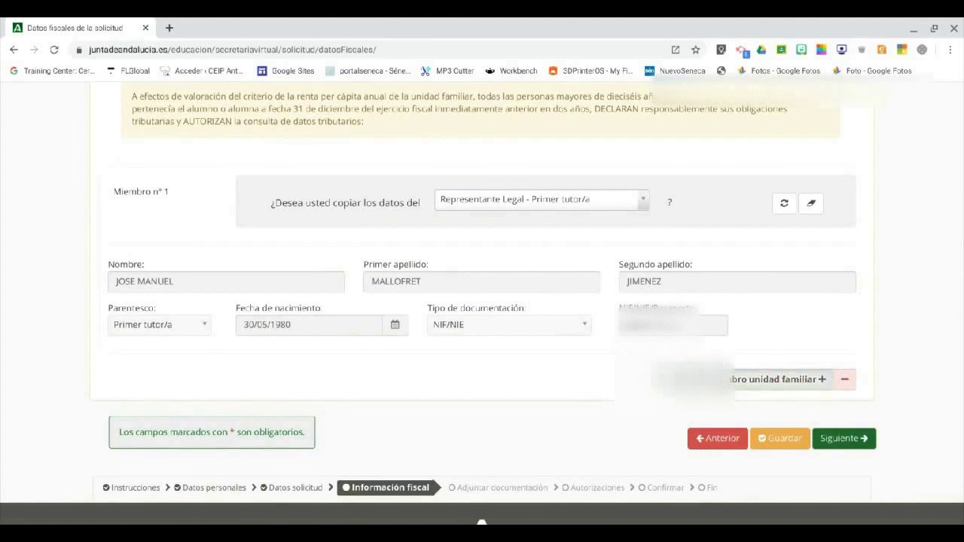
Add a second family member, remove it again, and proceed to document attachment.
left_click(746, 379)
scroll(482, 301, "down", 2)
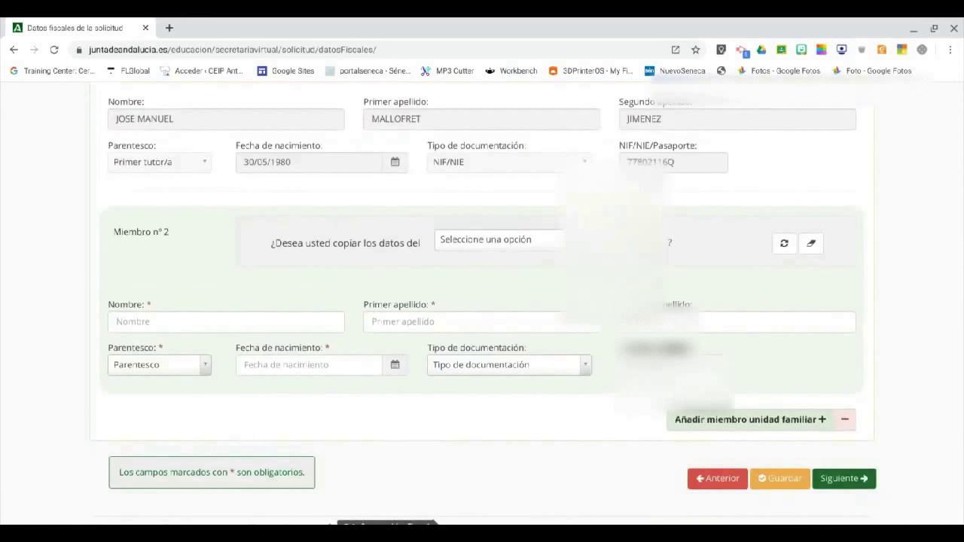
scroll(695, 333, "up", 1)
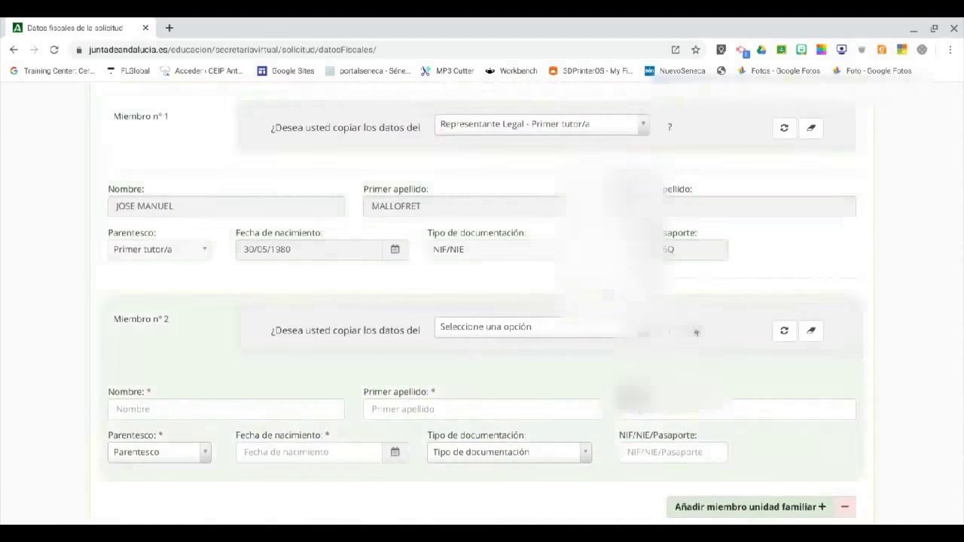
scroll(675, 286, "down", 1)
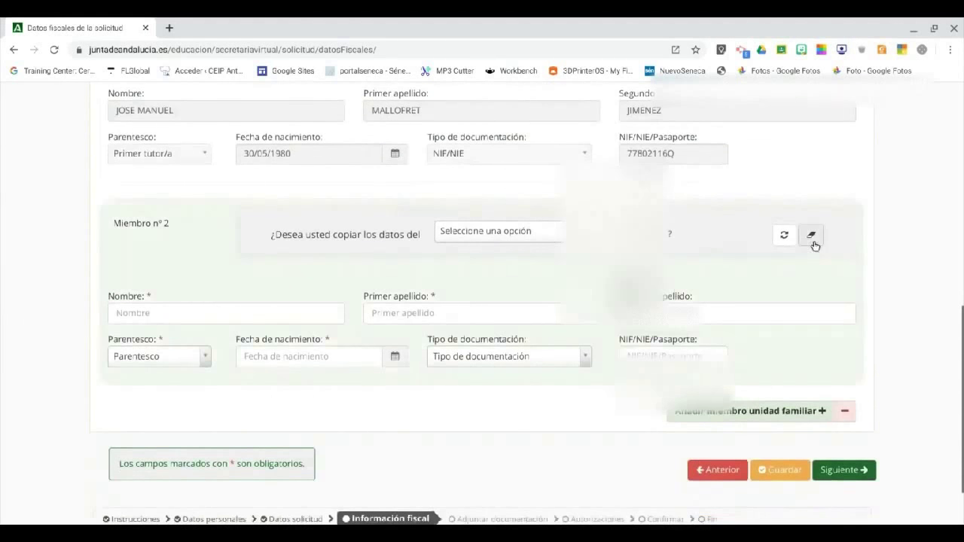
left_click(813, 244)
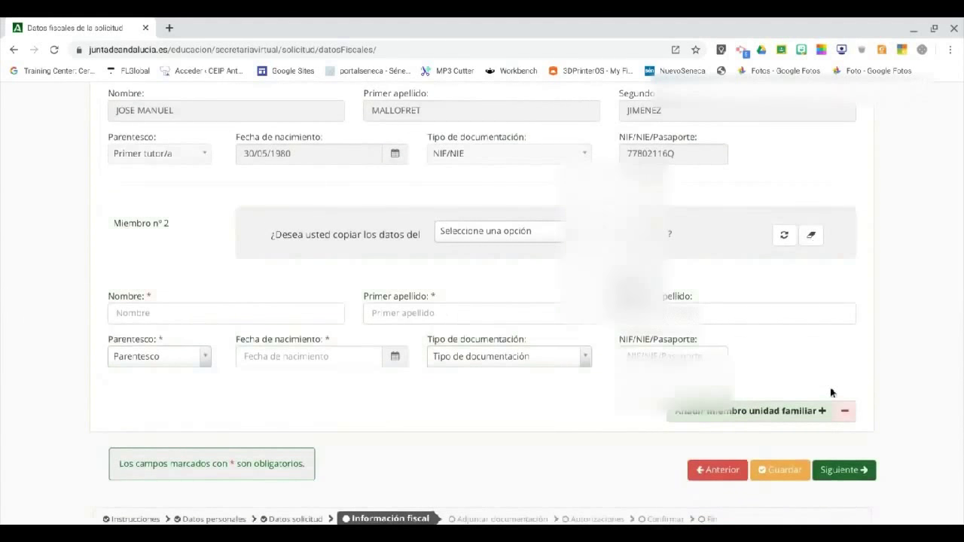
left_click(845, 411)
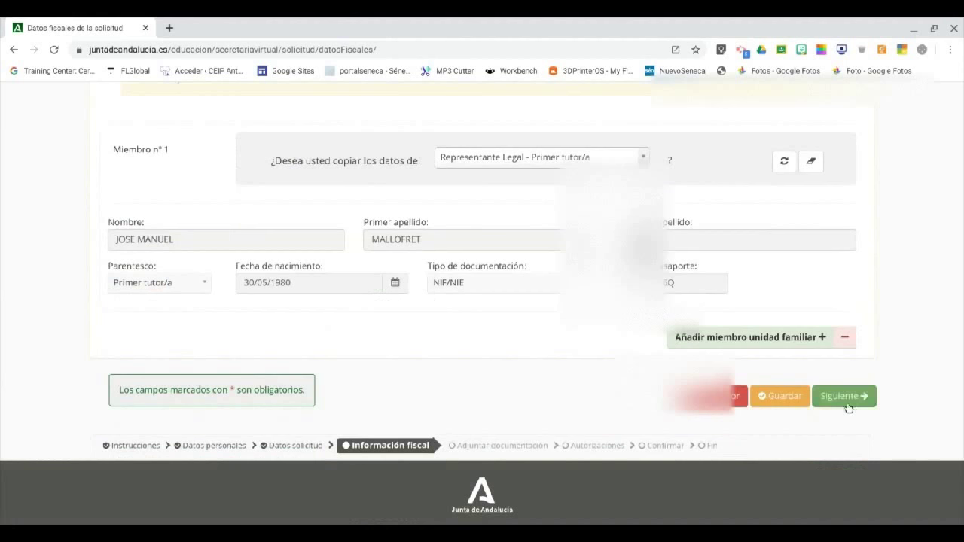
left_click(849, 407)
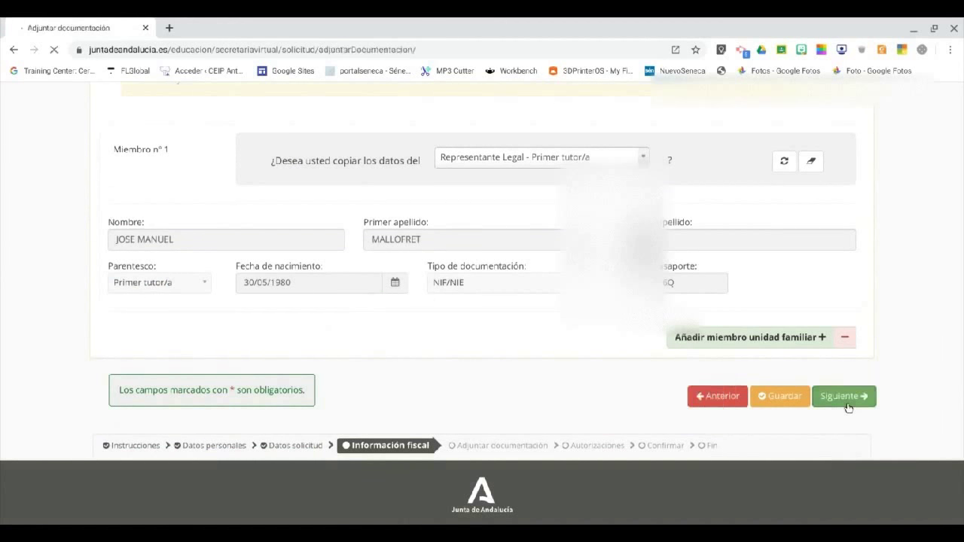
Leave the document type on the placeholder with no file attached and continue to Autorizaciones.
scroll(525, 352, "down", 2)
scroll(525, 352, "down", 1)
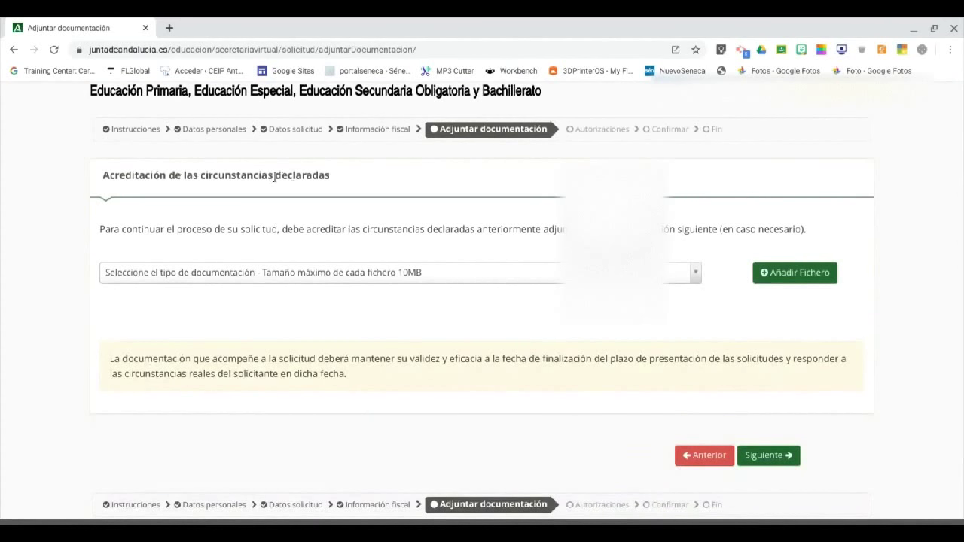
scroll(272, 179, "down", 1)
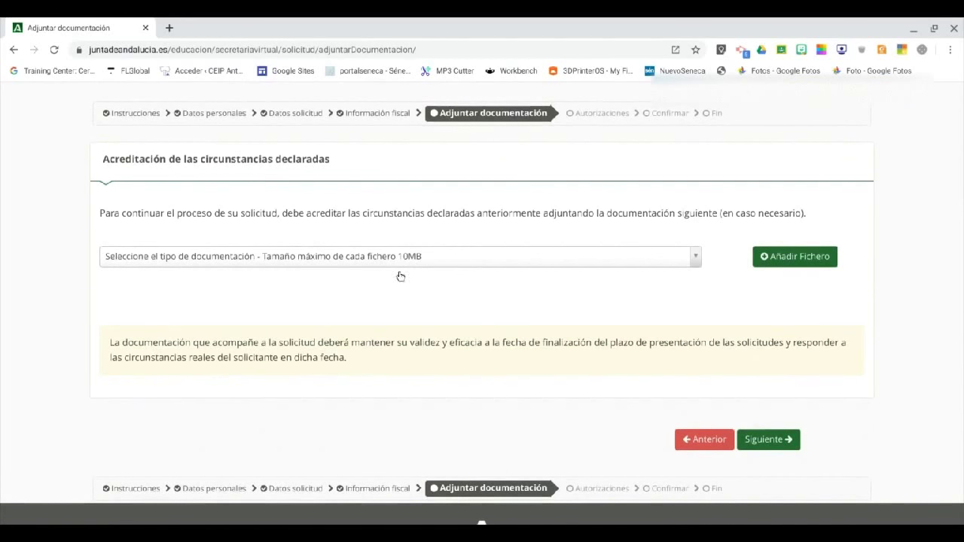
left_click(470, 259)
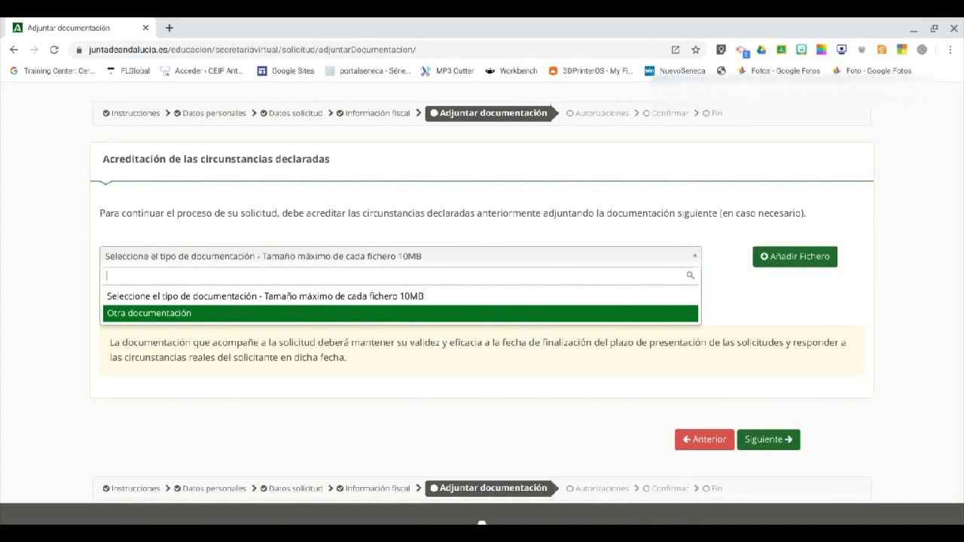
left_click(314, 301)
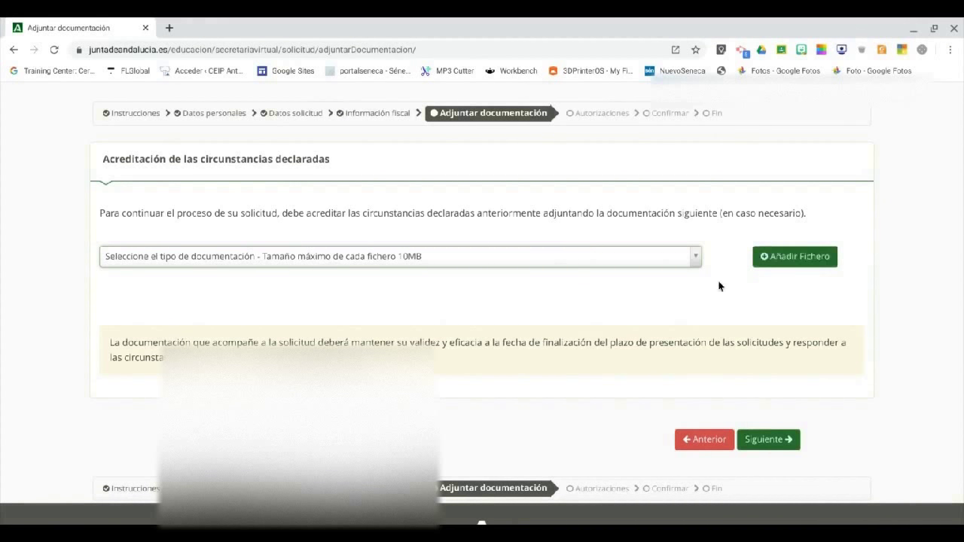
left_click(766, 437)
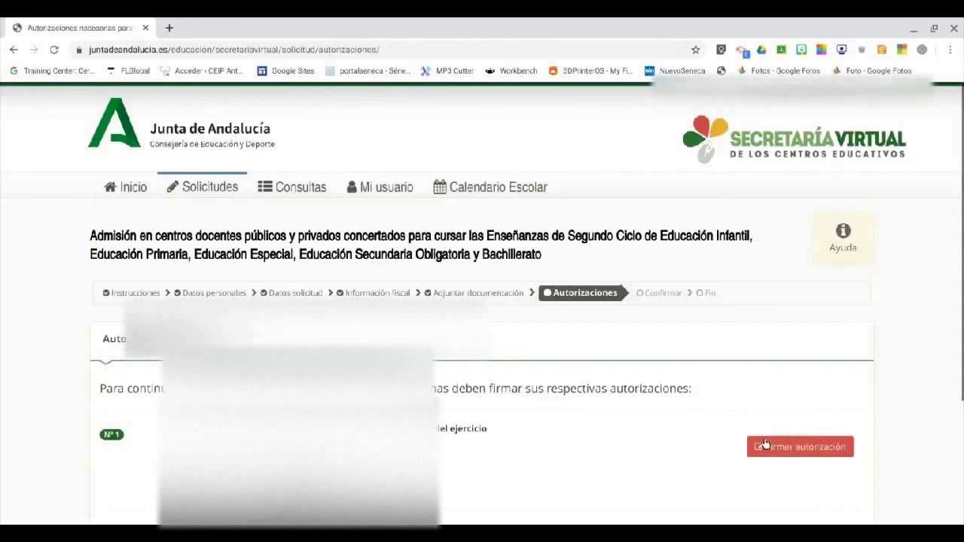
Open the authorization document for entry Nº 1 via Firmar autorización.
scroll(530, 374, "down", 2)
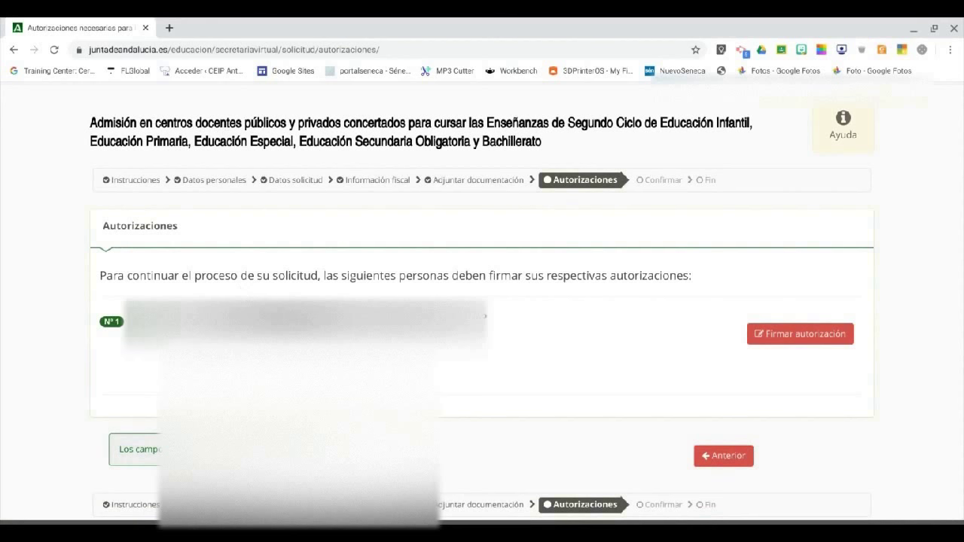
left_click(788, 343)
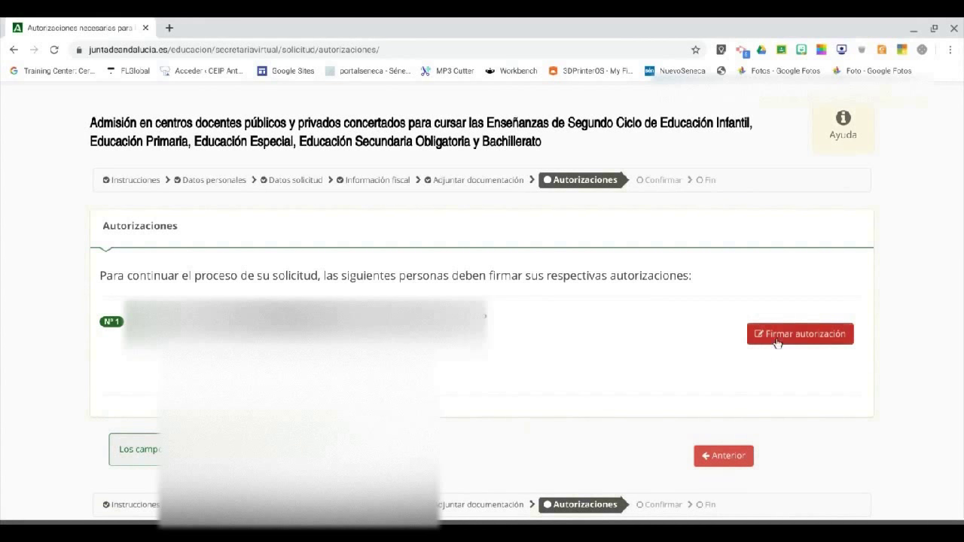
left_click(781, 341)
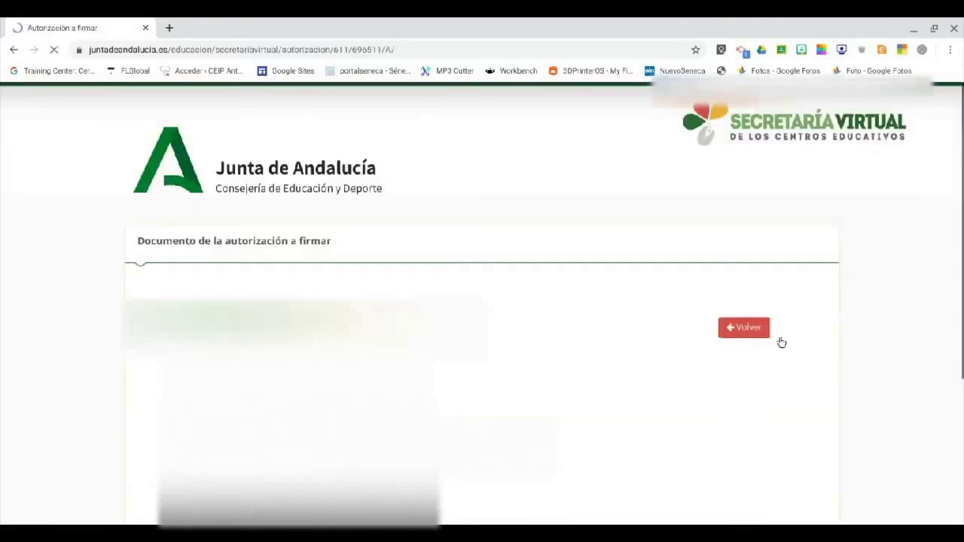
Request the signing key by SMS, confirming the mobile number, and select the Clave SMS field.
scroll(615, 332, "down", 3)
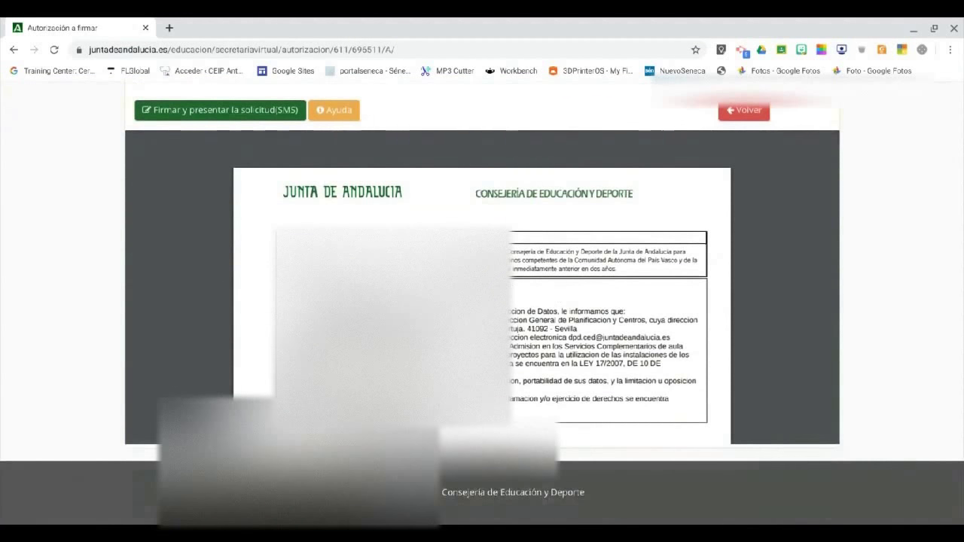
scroll(277, 191, "up", 1)
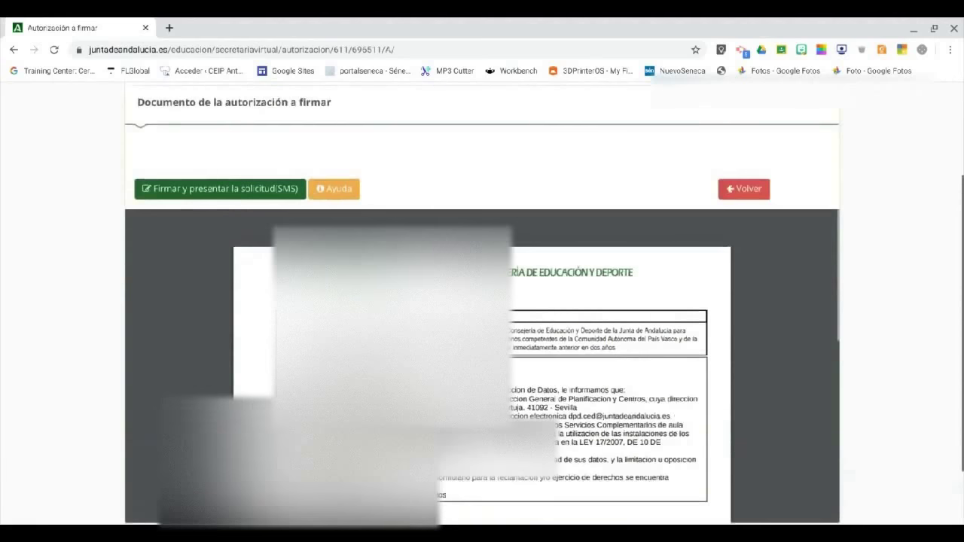
left_click(247, 197)
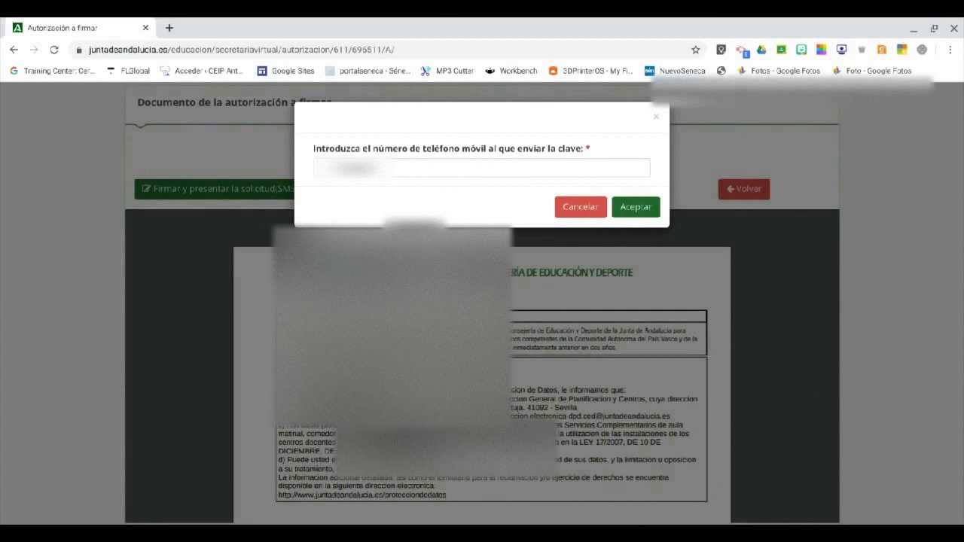
left_click(482, 167)
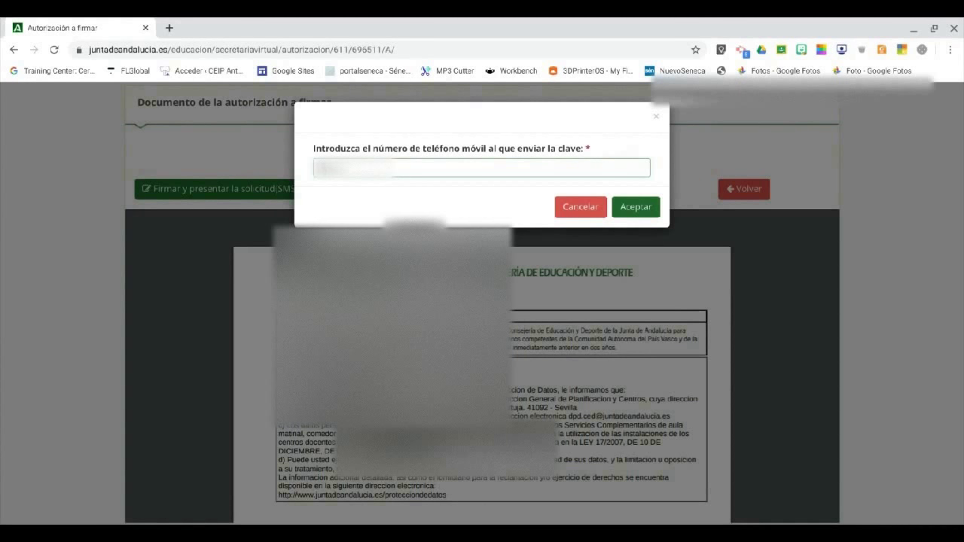
left_click(625, 202)
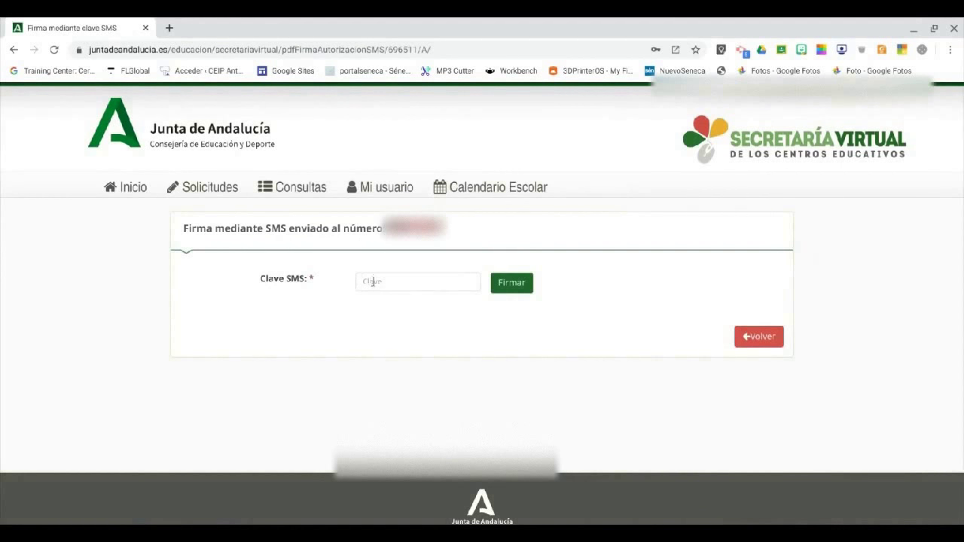
left_click(373, 283)
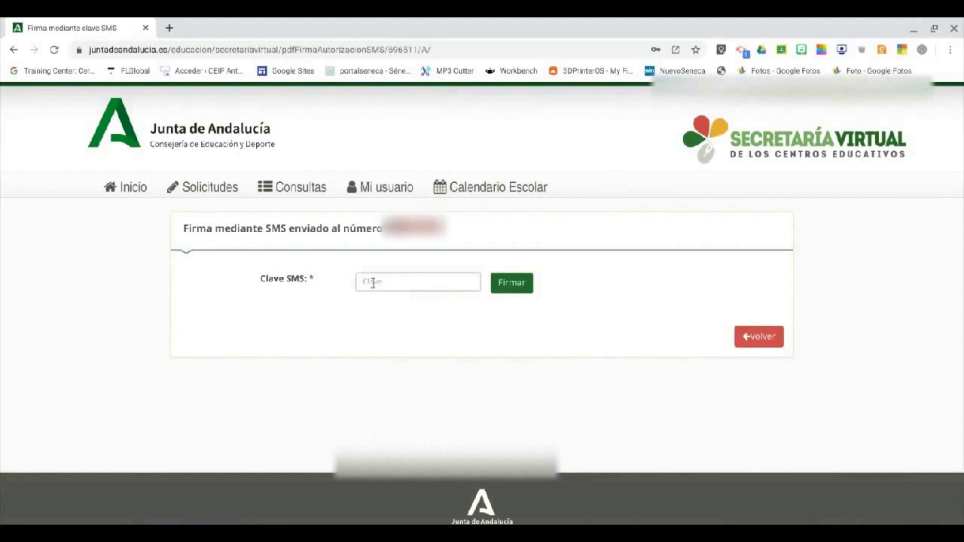